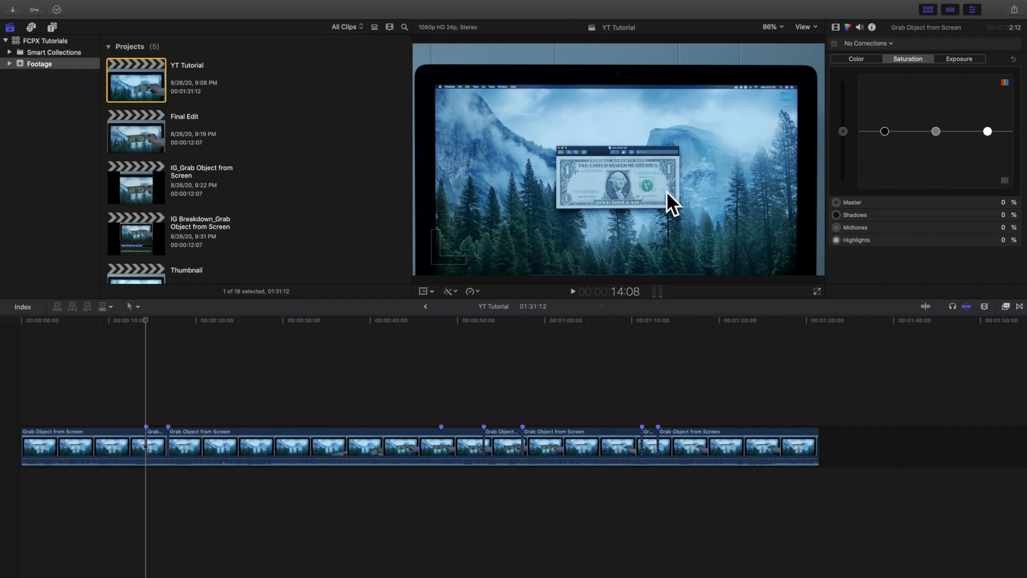
Compare the on-screen dollar bill shots with the hand-held bill shots by viewing frames around the marked sections of the timeline
click(503, 380)
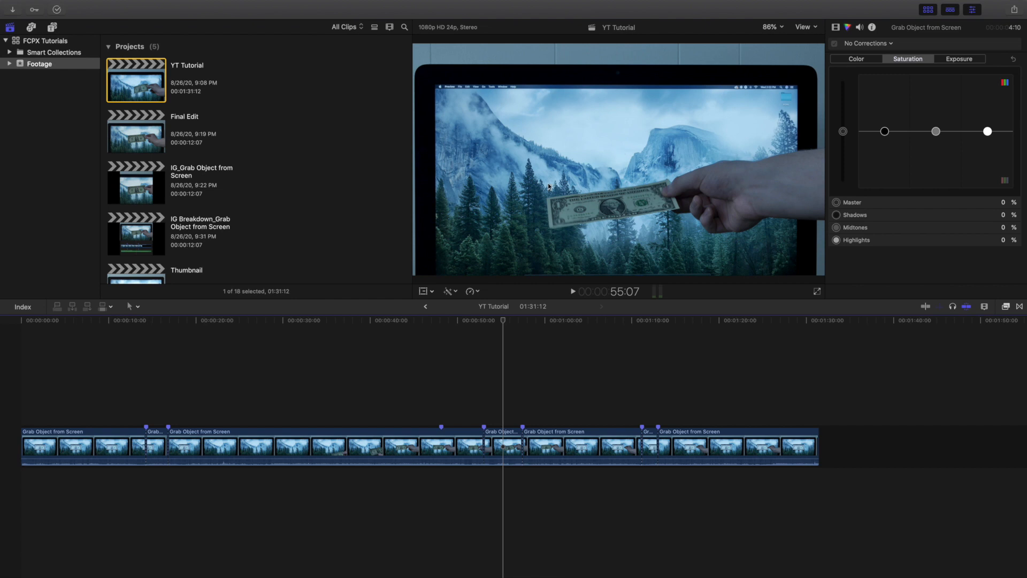
click(148, 398)
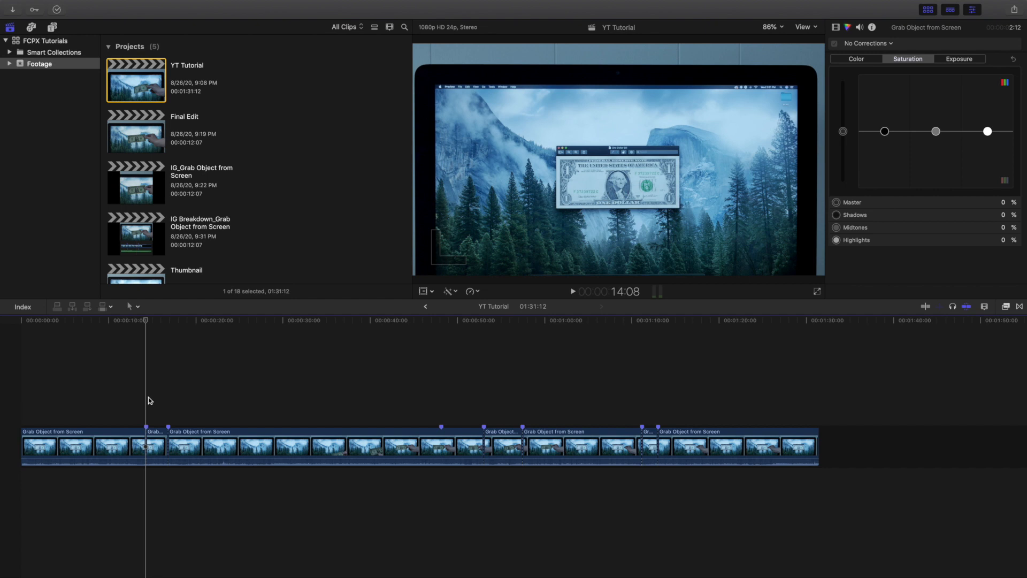
click(498, 410)
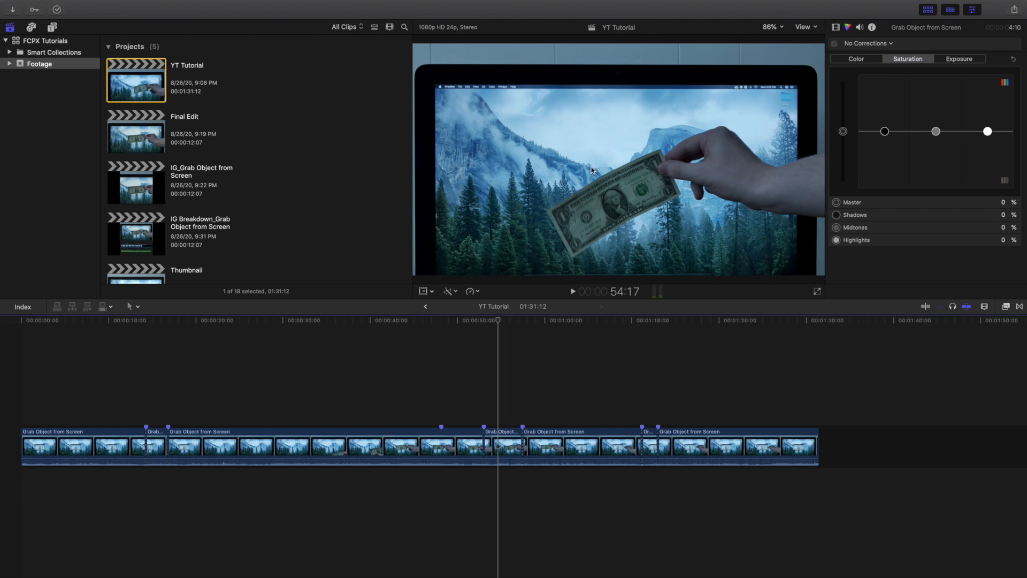
click(85, 373)
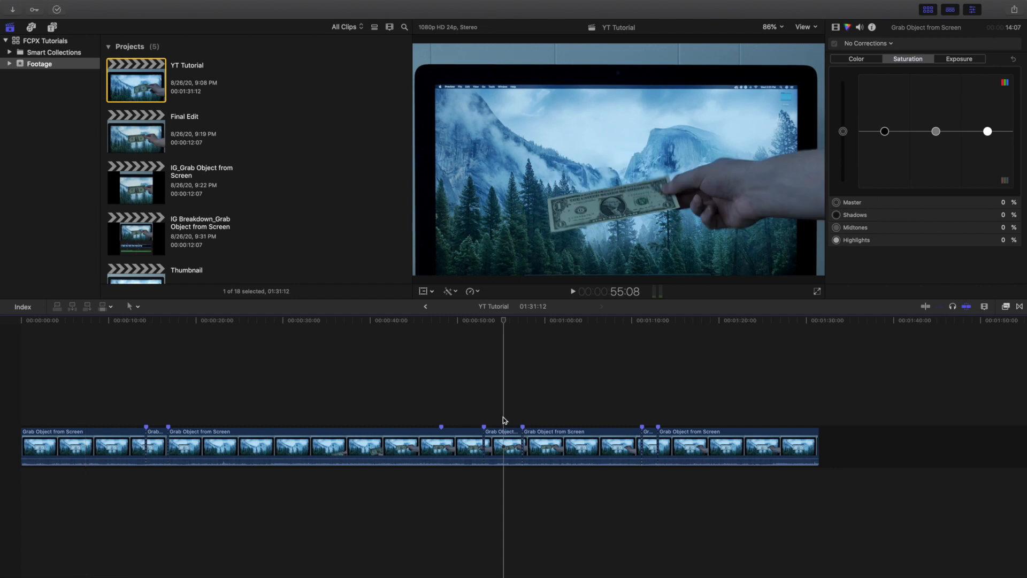
click(108, 405)
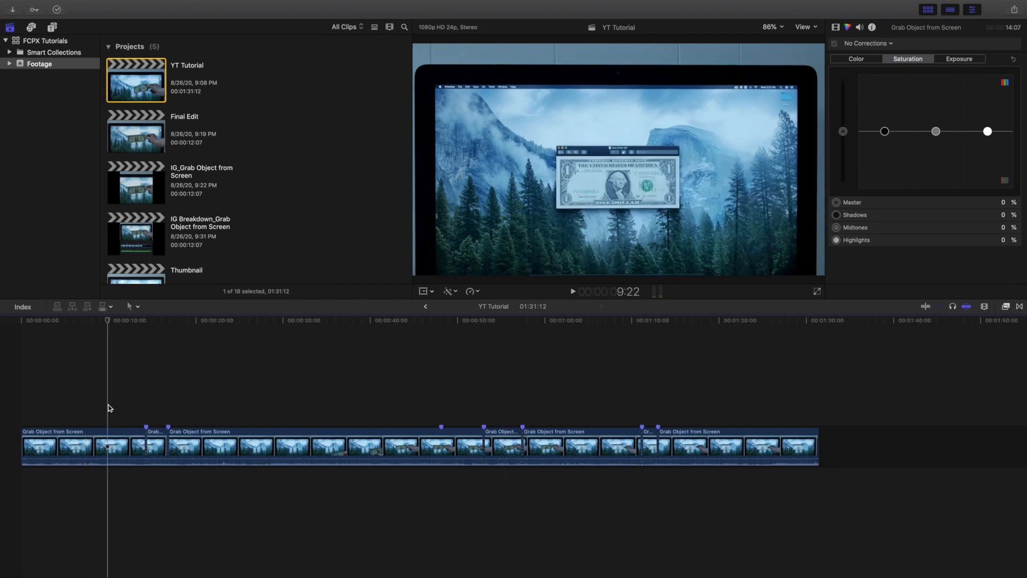
click(495, 416)
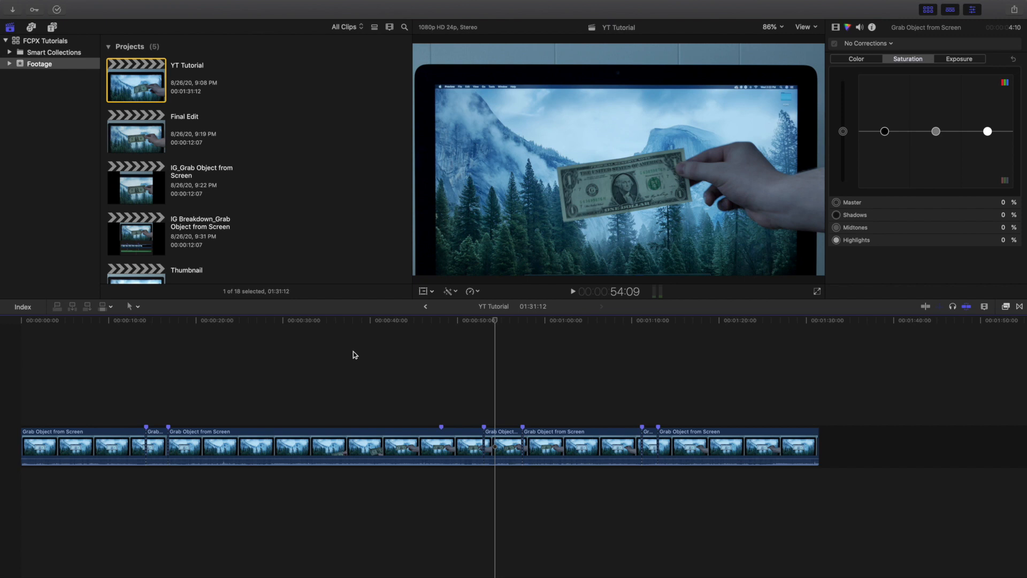
click(147, 391)
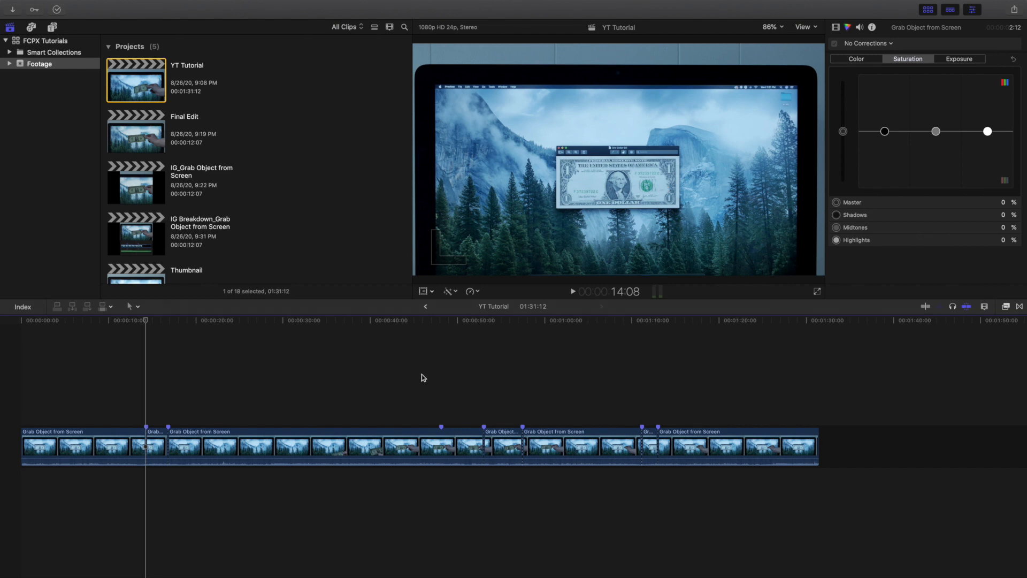
click(485, 410)
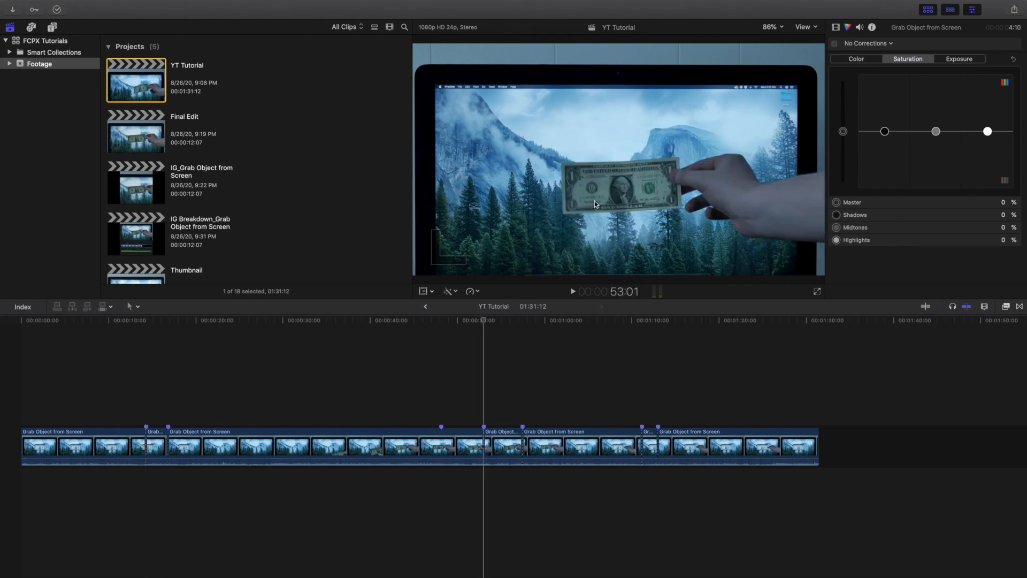
click(517, 410)
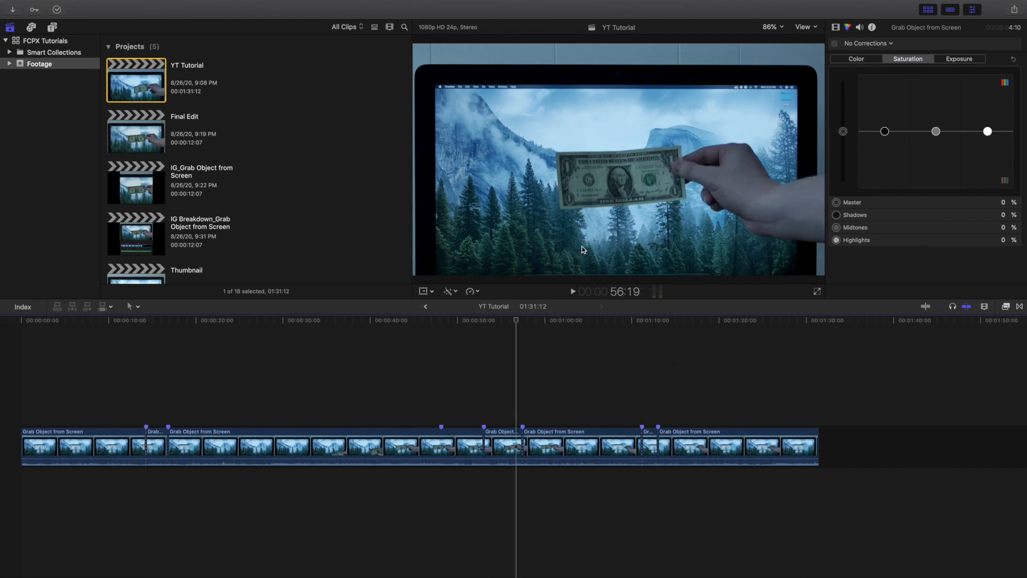
click(634, 420)
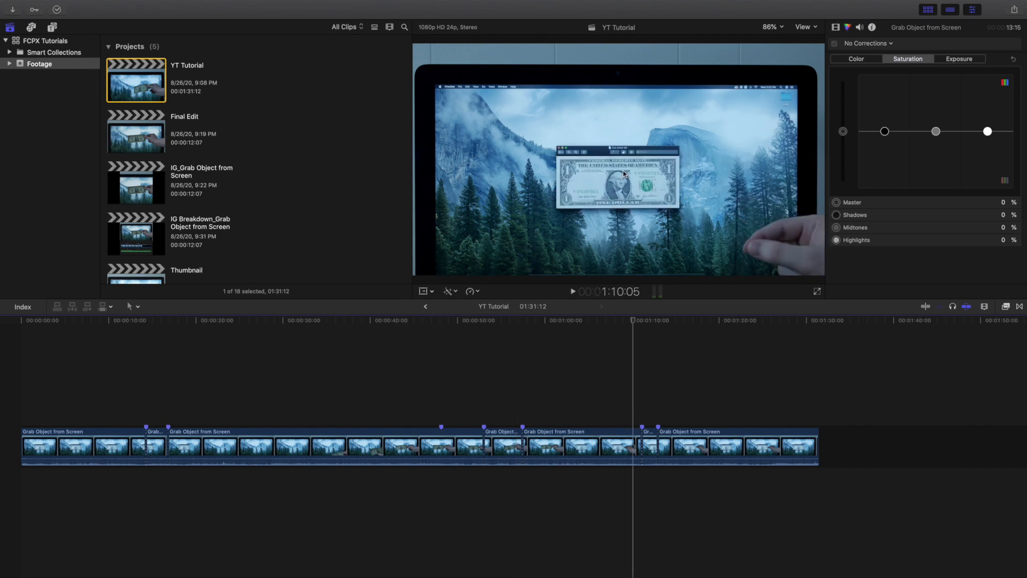
click(160, 418)
click(499, 417)
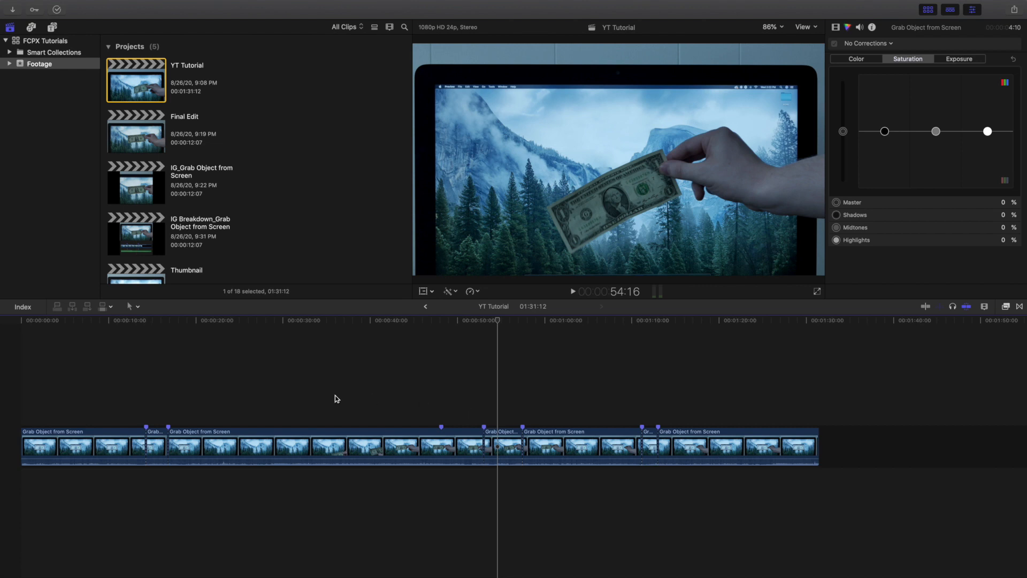
Review the short clip between the first two markers and park the playhead at 16:21, where the fingers pinch the on-screen bill
click(146, 409)
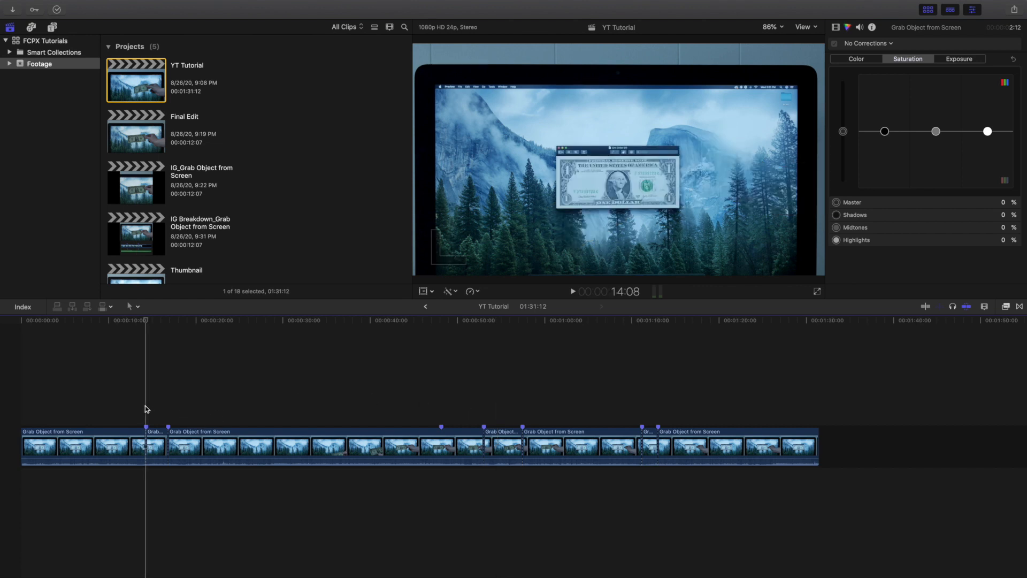
key(super+equal)
key(super+equal)
key(super+equal)
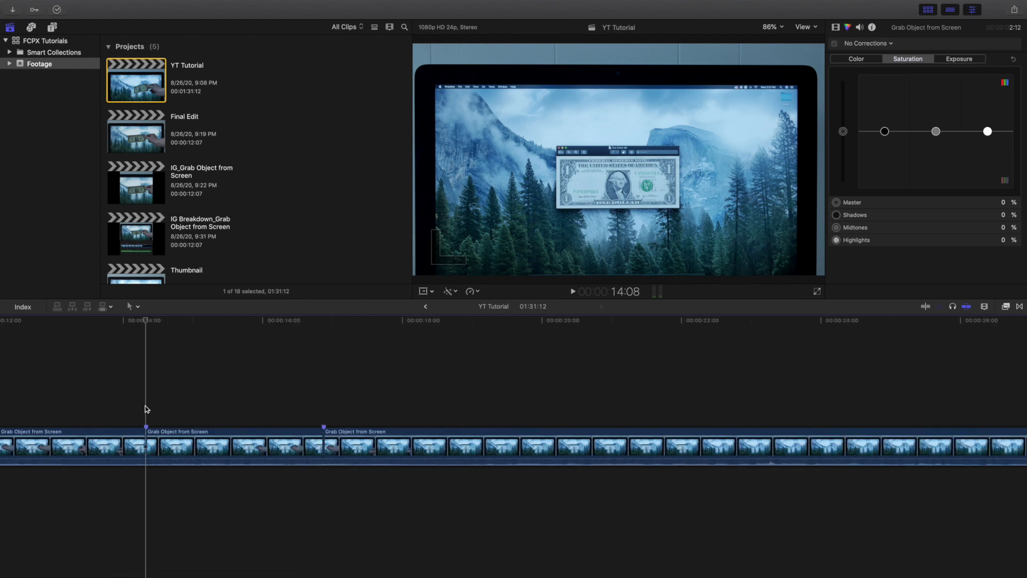
key(space)
key(space)
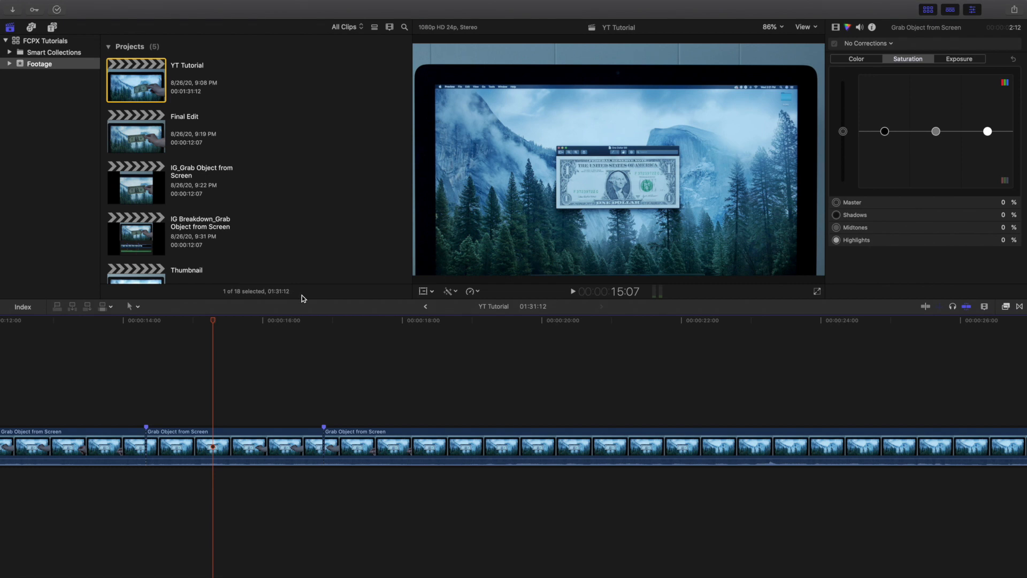
key(space)
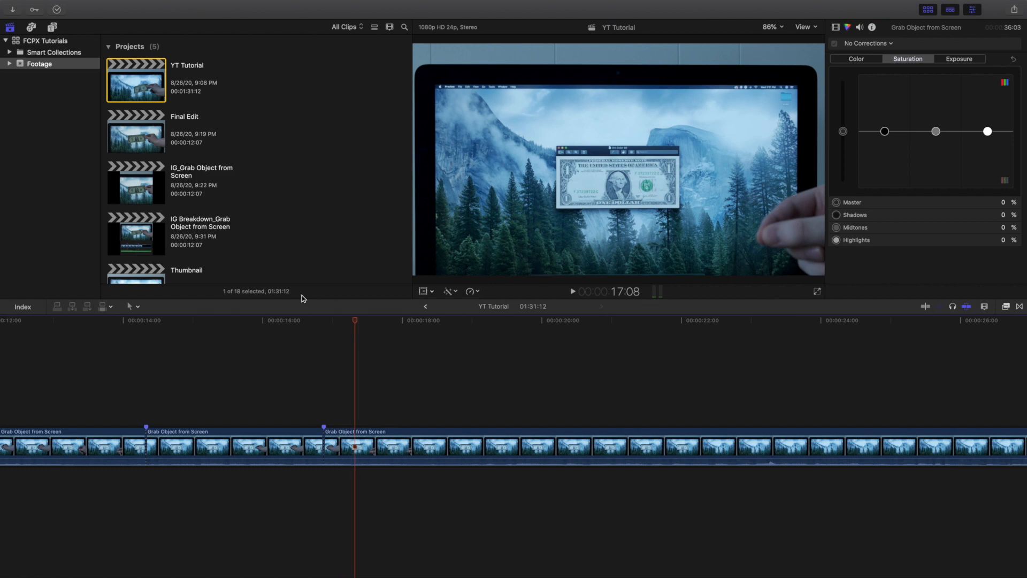
click(328, 386)
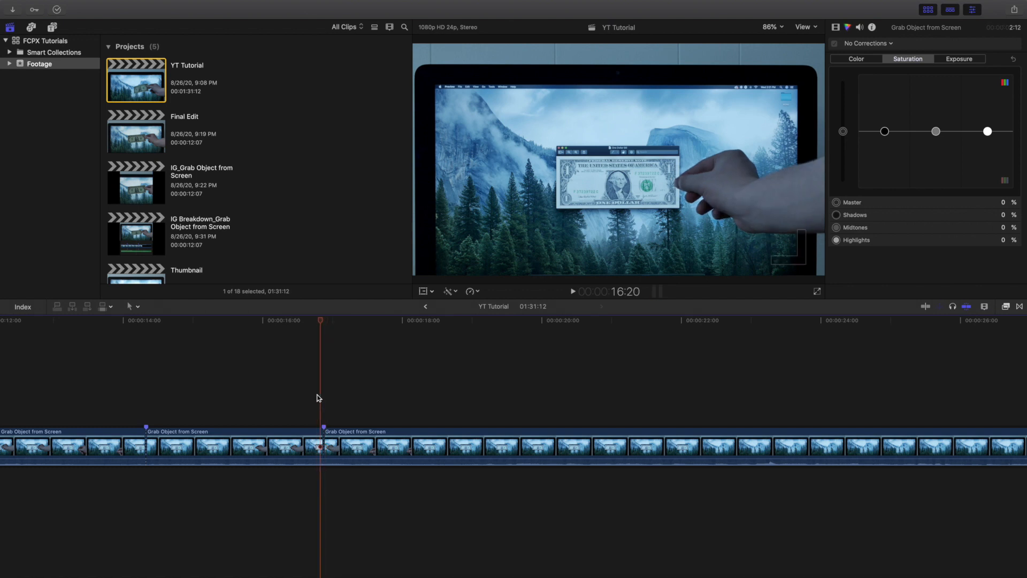
key(Right)
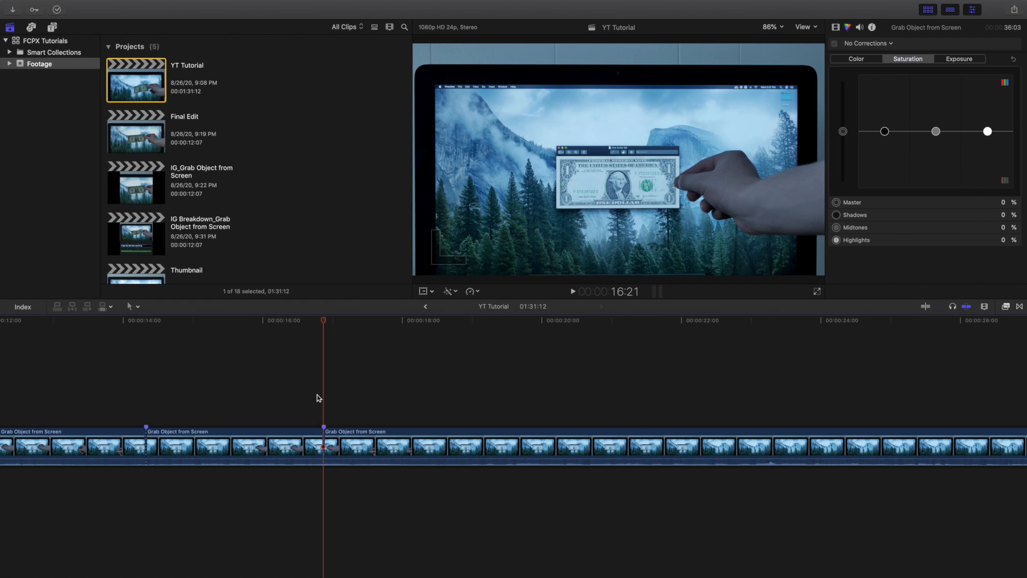
Play through the long clip after the second marker to review the real bill being lined up with the screen
scroll(379, 392, right, 15)
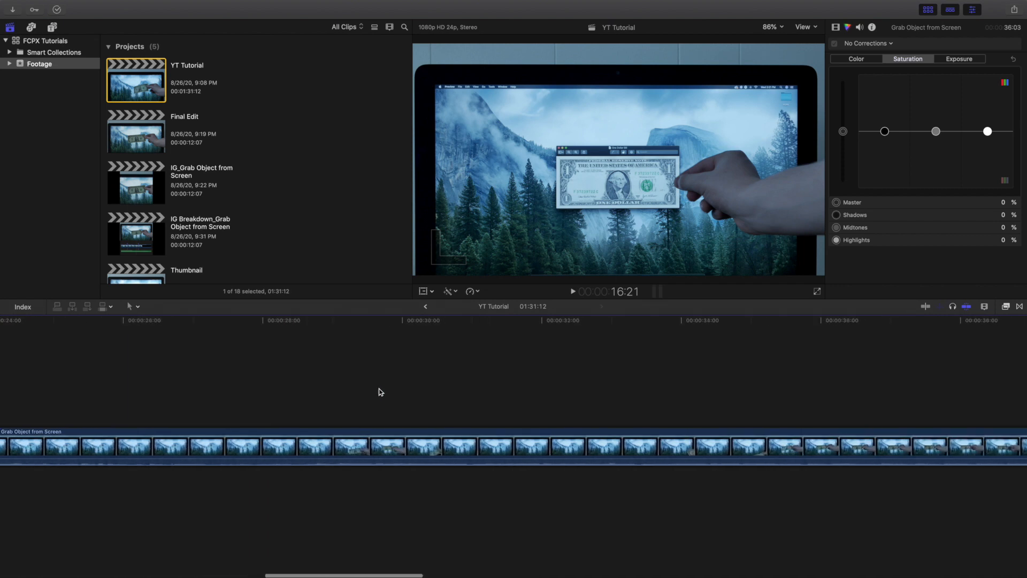
click(379, 392)
key(shift+z)
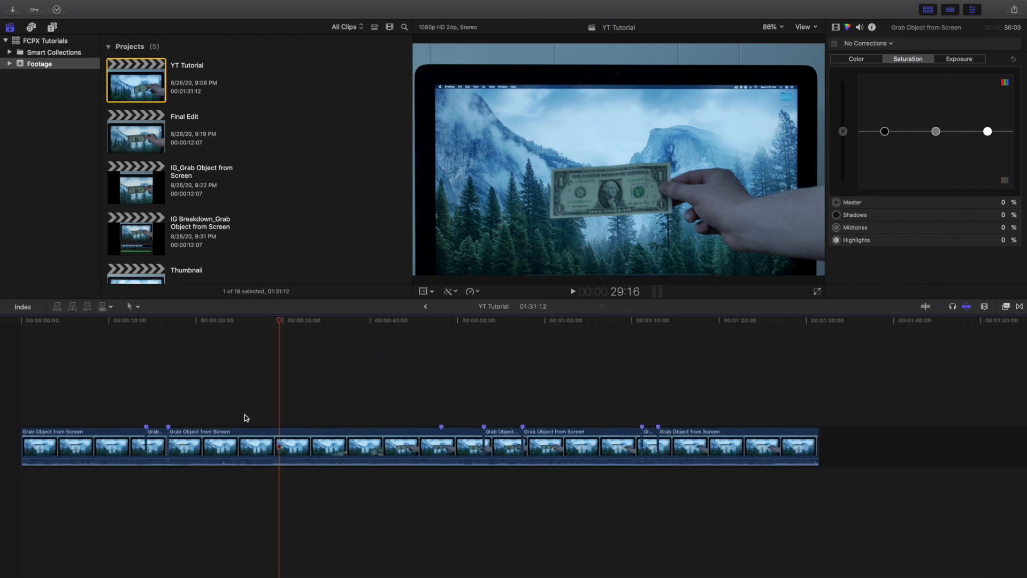
click(202, 413)
key(space)
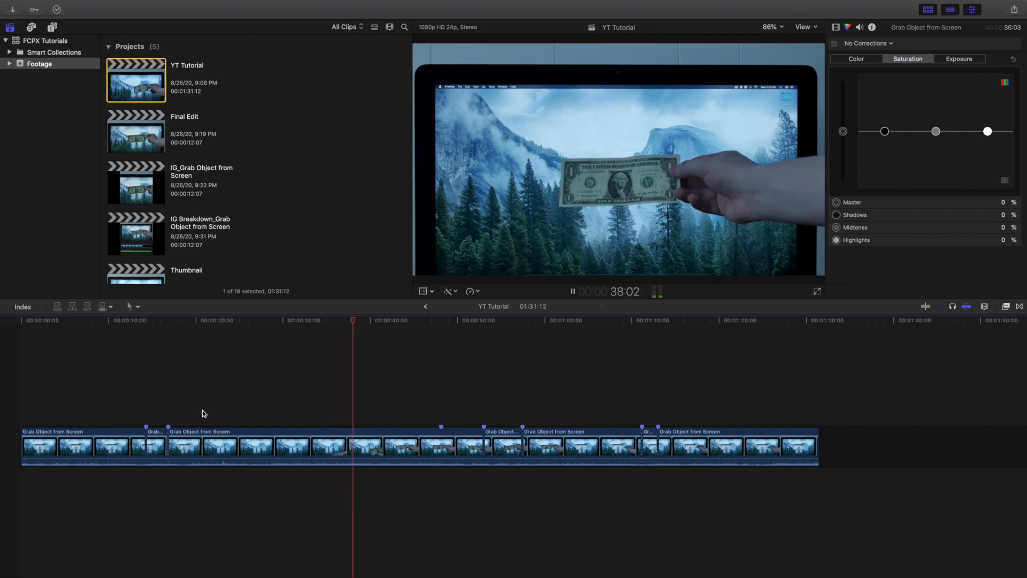
key(space)
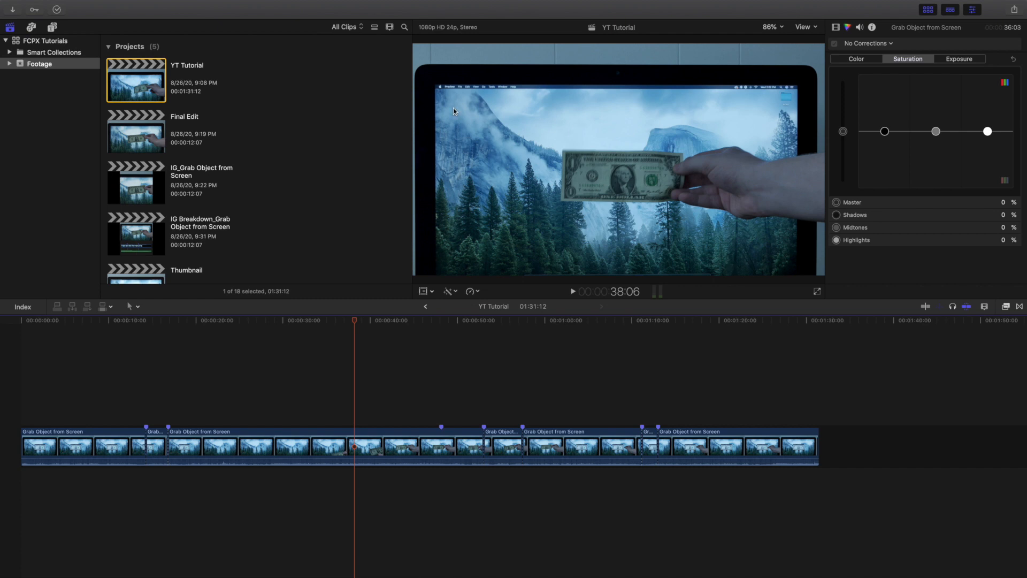
Play into the marked real-bill clip, and step the playhead frame by frame to its first frame at 53:01
click(476, 411)
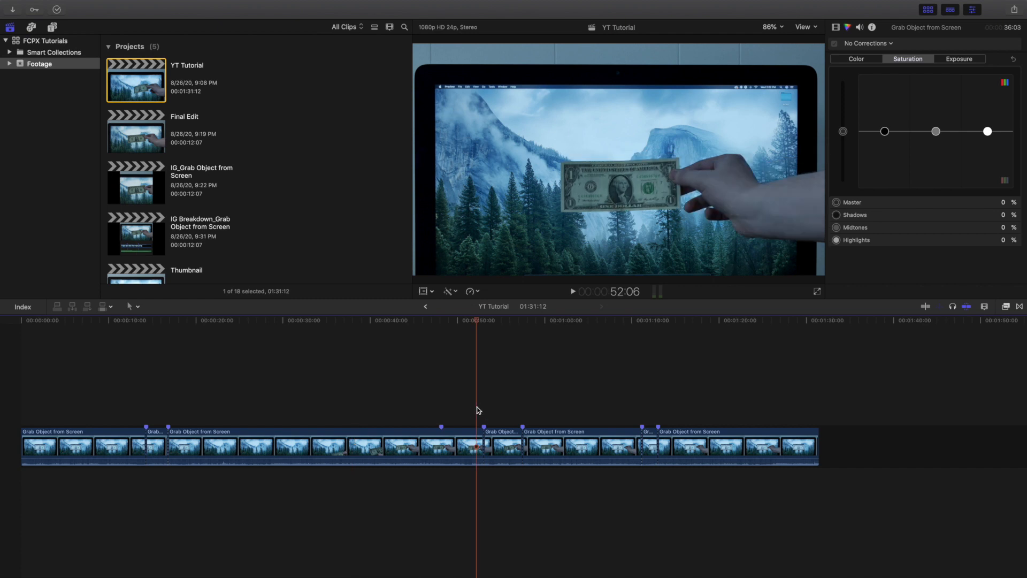
key(super+equal)
key(super+equal)
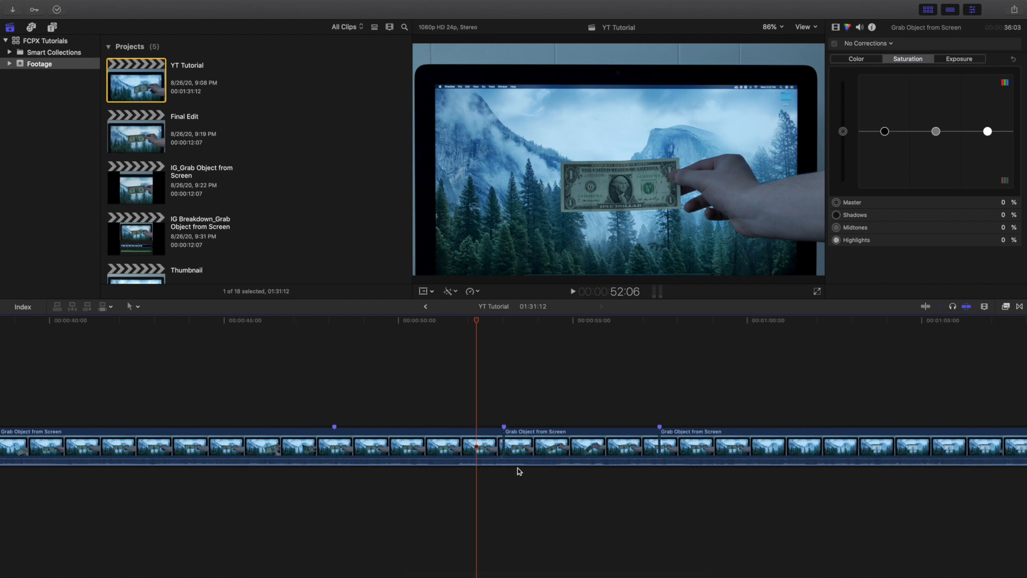
key(space)
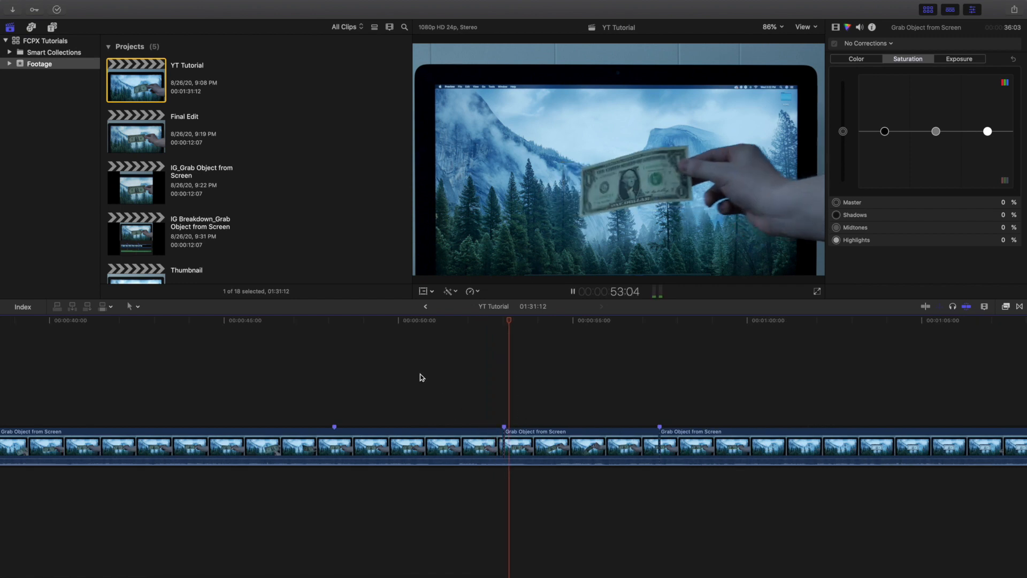
click(493, 395)
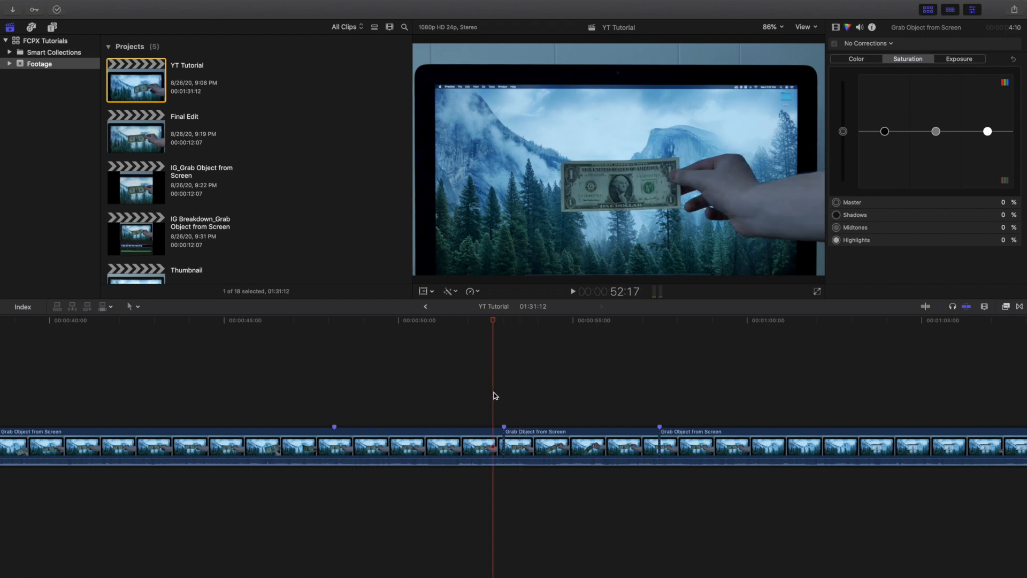
key(Right)
key(Right)
key(Right)
key(Right)
key(Right)
key(Right)
key(Right)
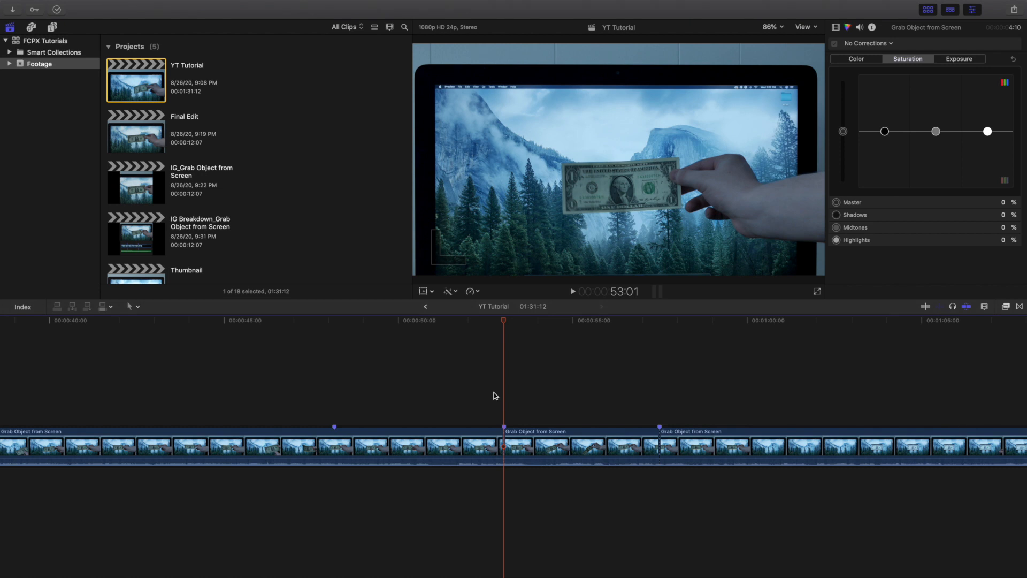
Play the end of the short pinch clip across the second marker to review the matching hand position
key(super+minus)
key(super+minus)
key(super+minus)
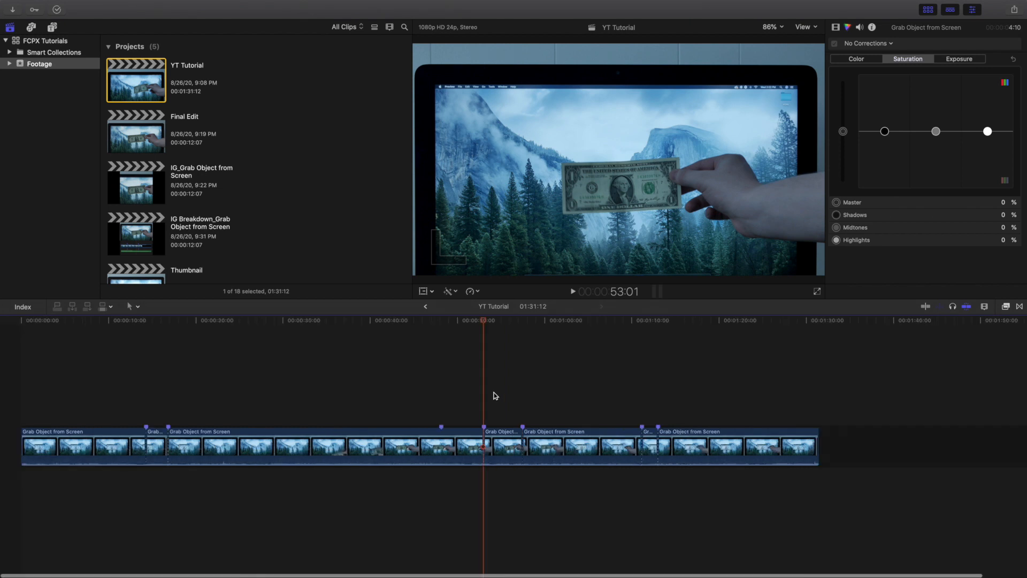
key(super+equal)
key(super+equal)
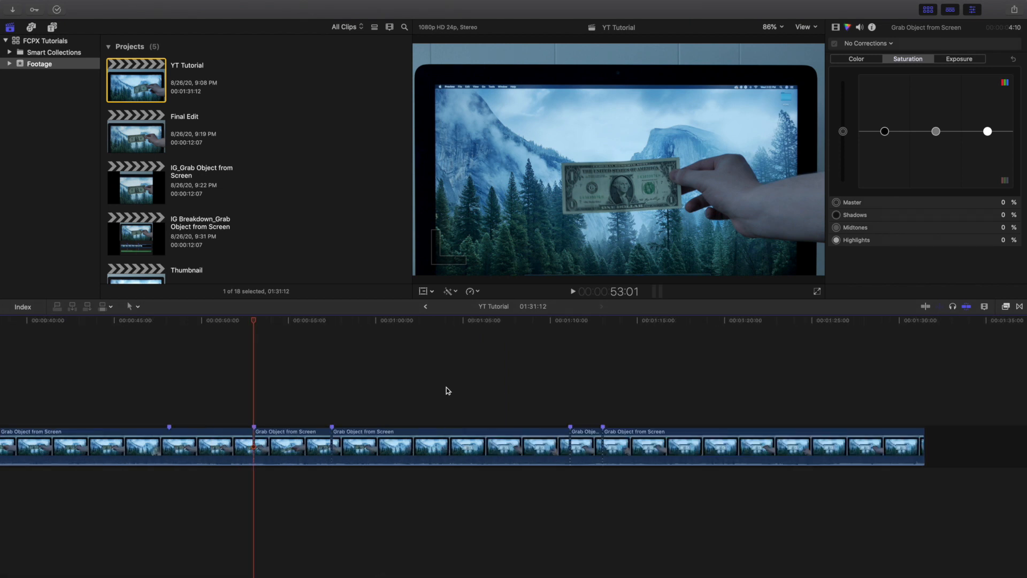
scroll(232, 391, left, 9)
scroll(204, 394, left, 3)
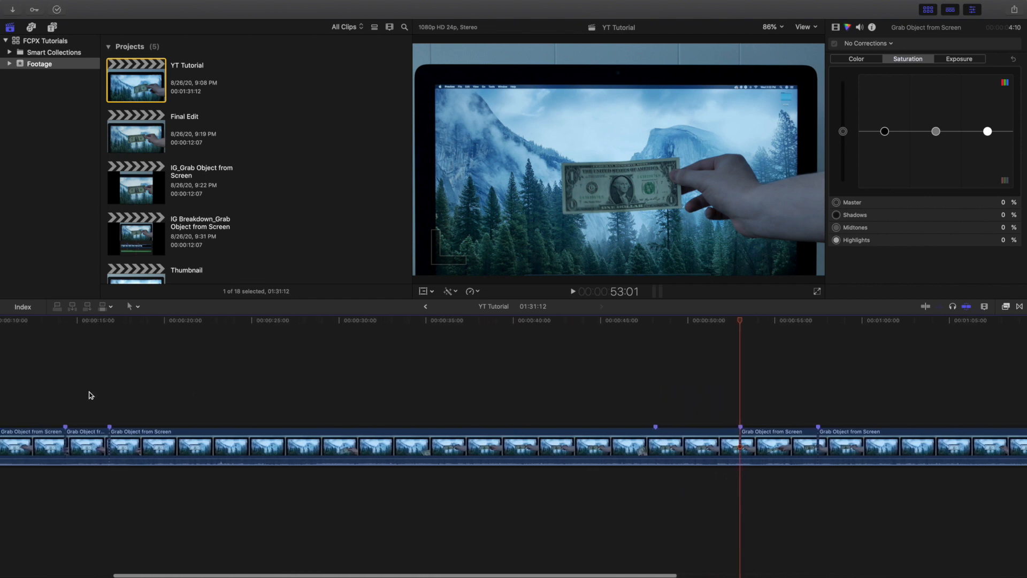
click(103, 396)
key(space)
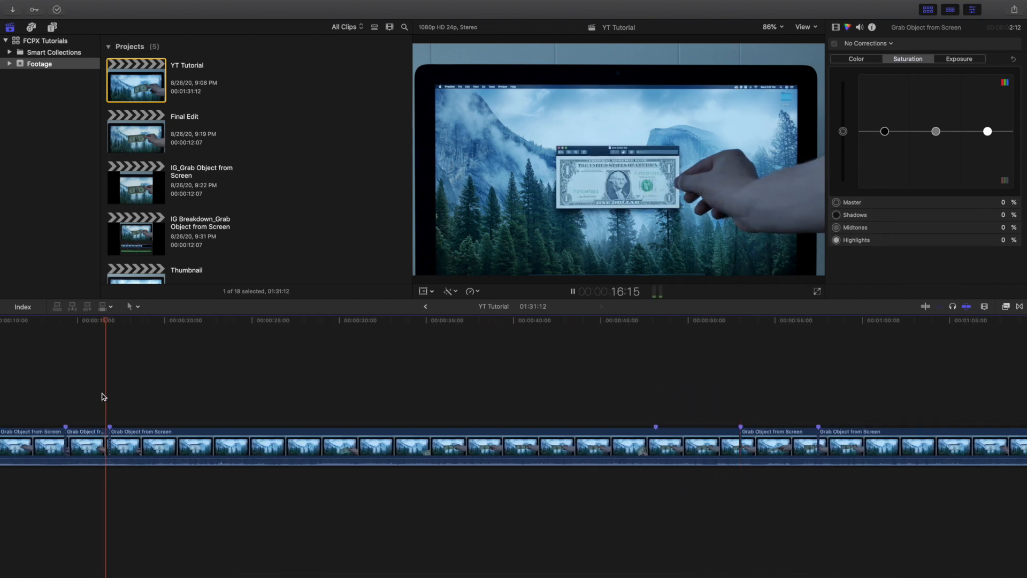
key(space)
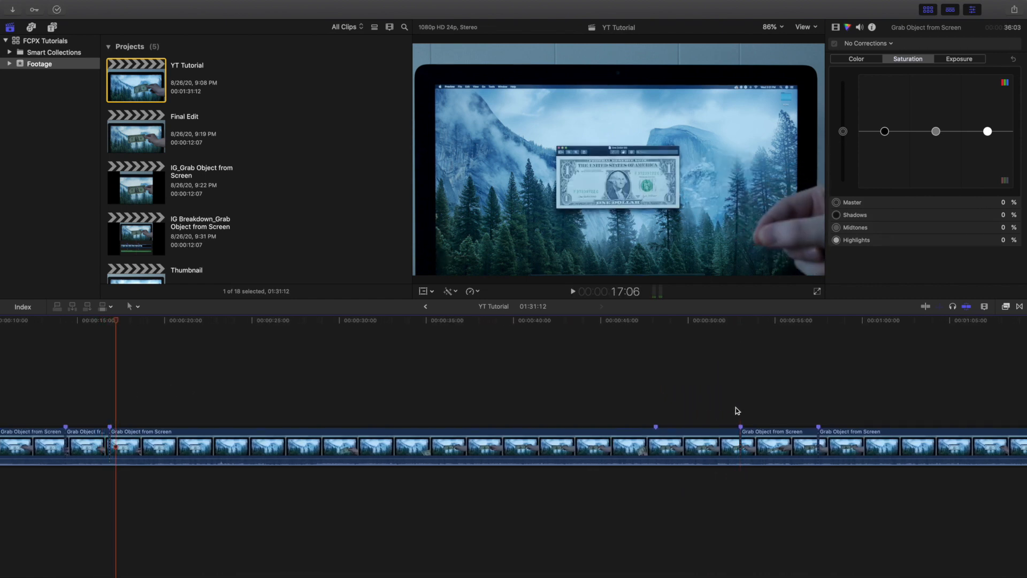
Play the real-bill clip from just before its marker to review the hand moving the bill in front of the screen
click(737, 407)
click(731, 412)
key(space)
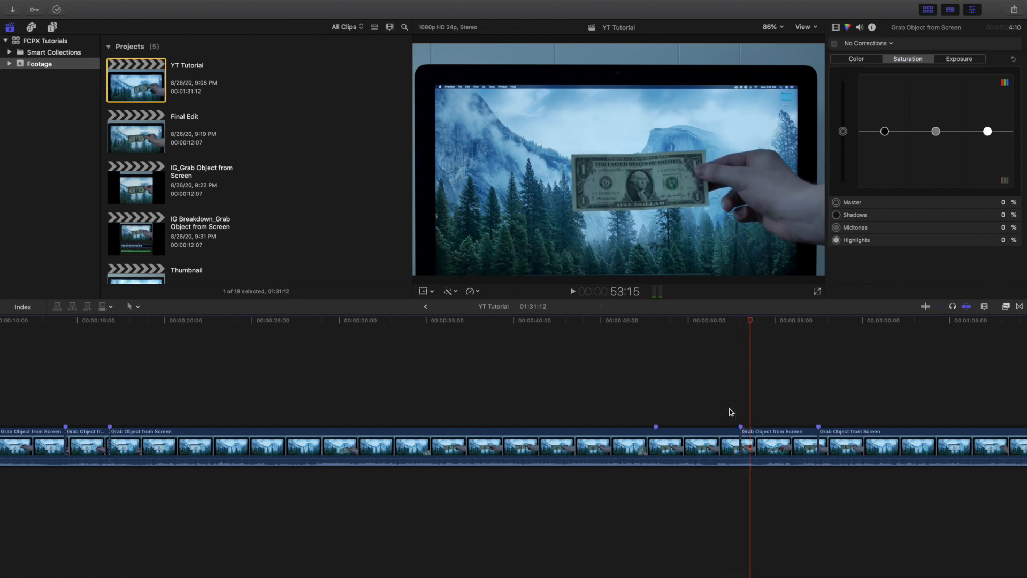
scroll(517, 412, left, 5)
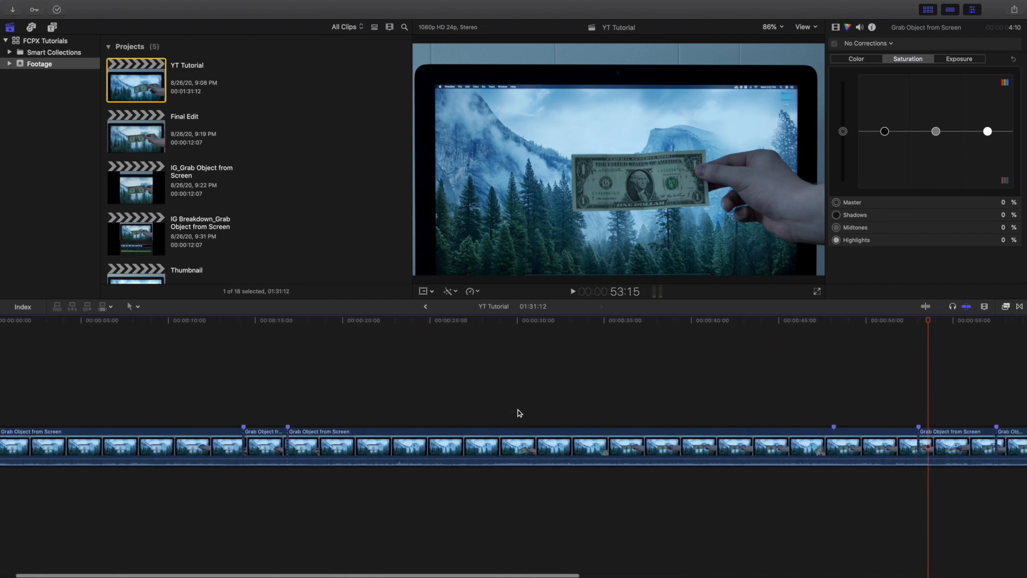
scroll(519, 413, right, 10)
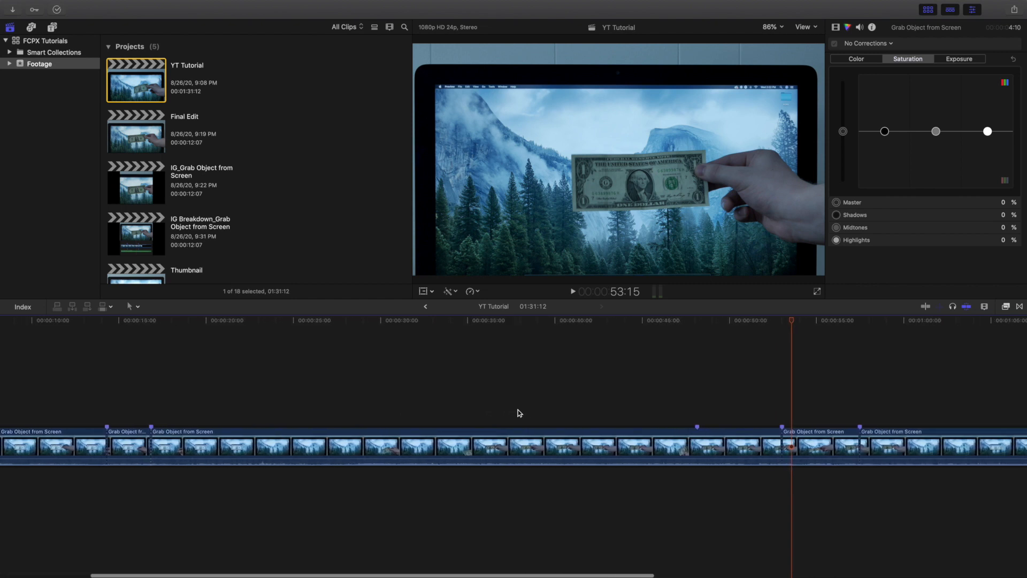
key(space)
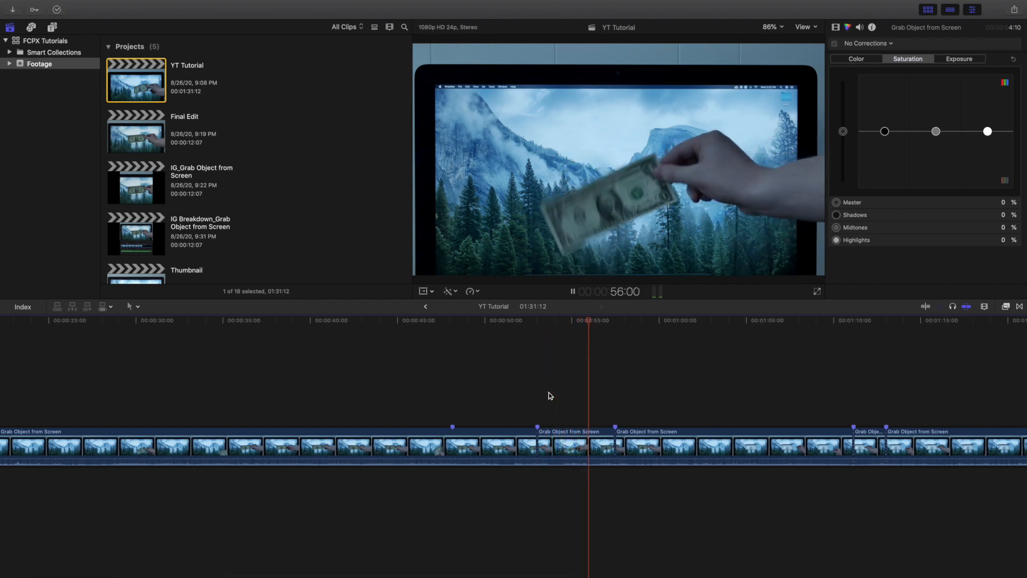
Play the end of the real-bill clip up to the next marker, and replay it to review the bill's final position against the screen
key(space)
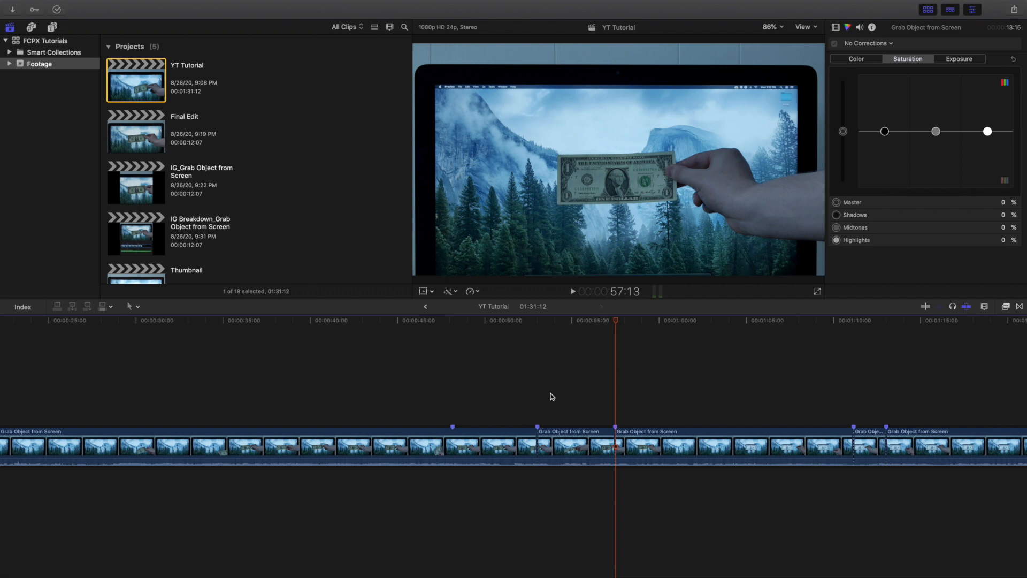
click(597, 408)
key(space)
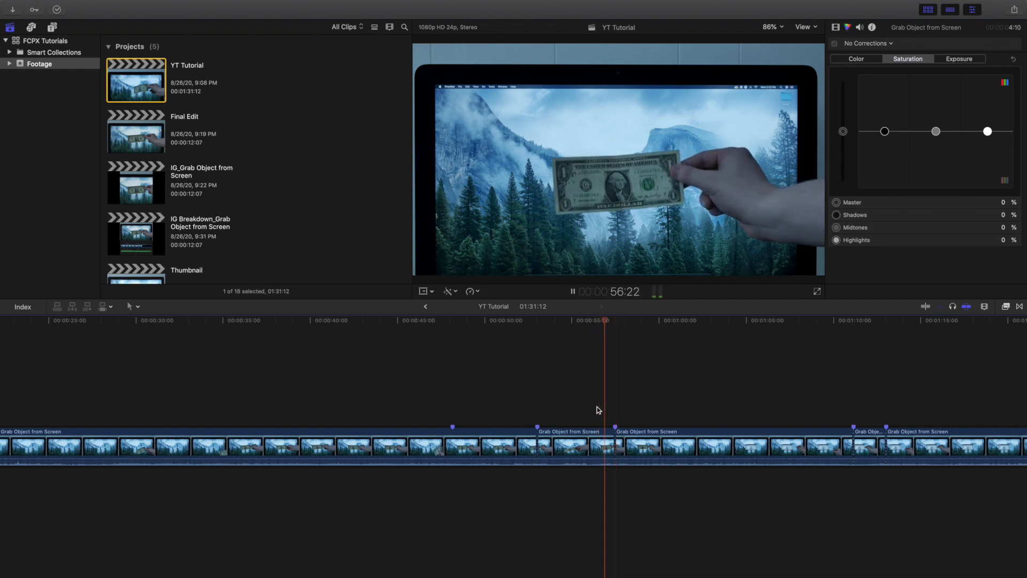
key(space)
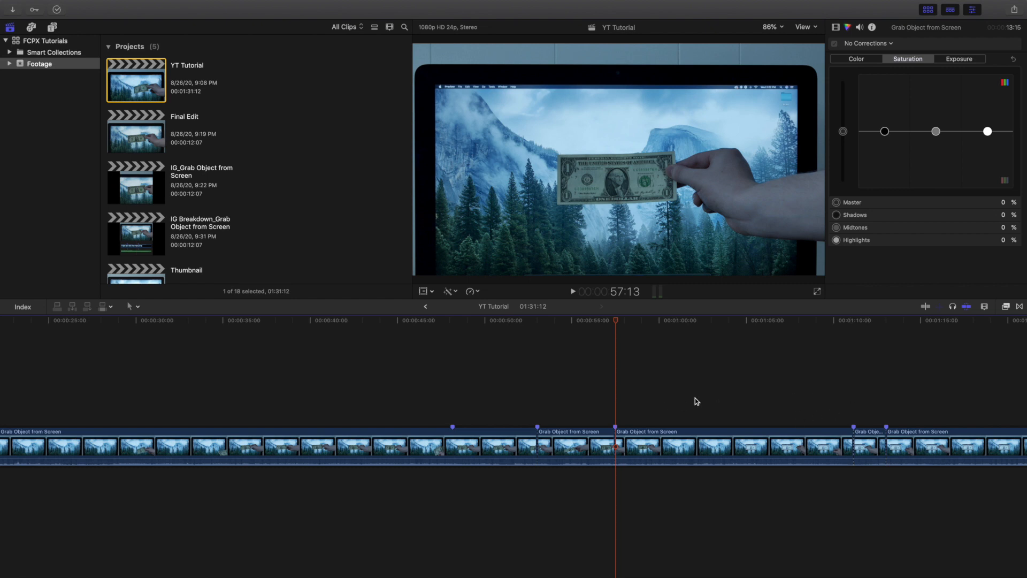
Play the following on-screen bill clip from about one minute through the hand reaching in, pausing just past the marker at the pinch
click(663, 390)
key(space)
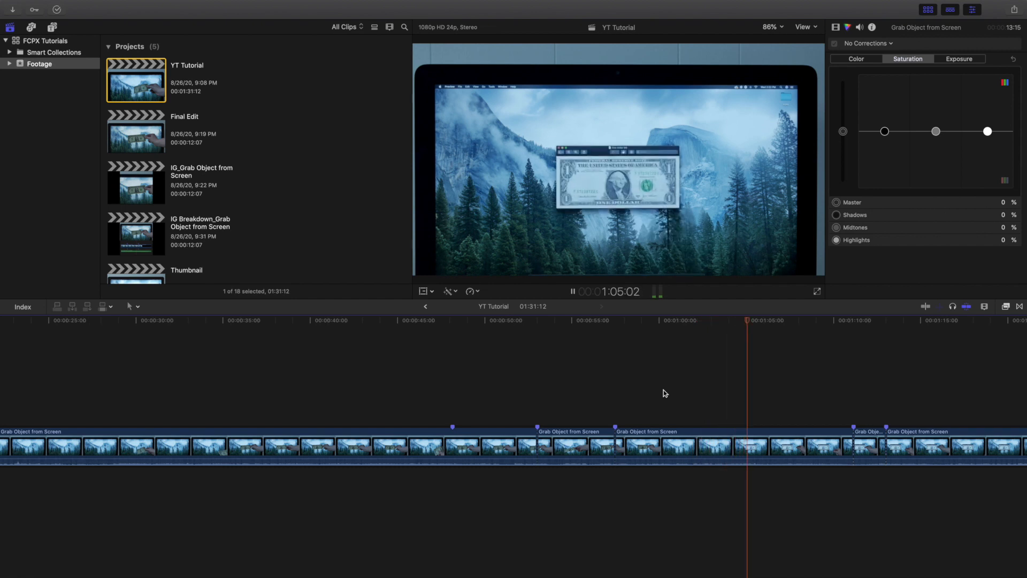
key(space)
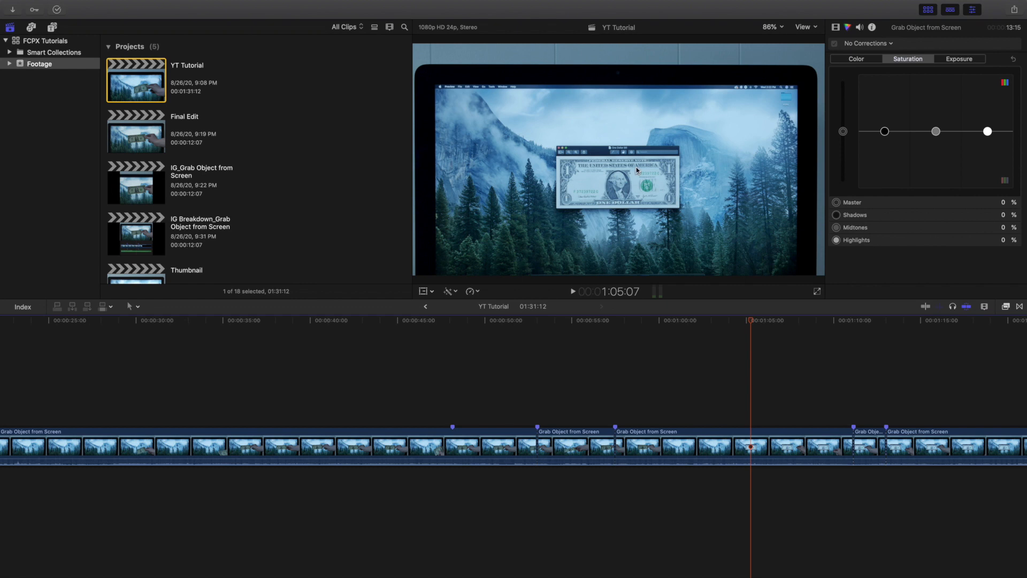
key(space)
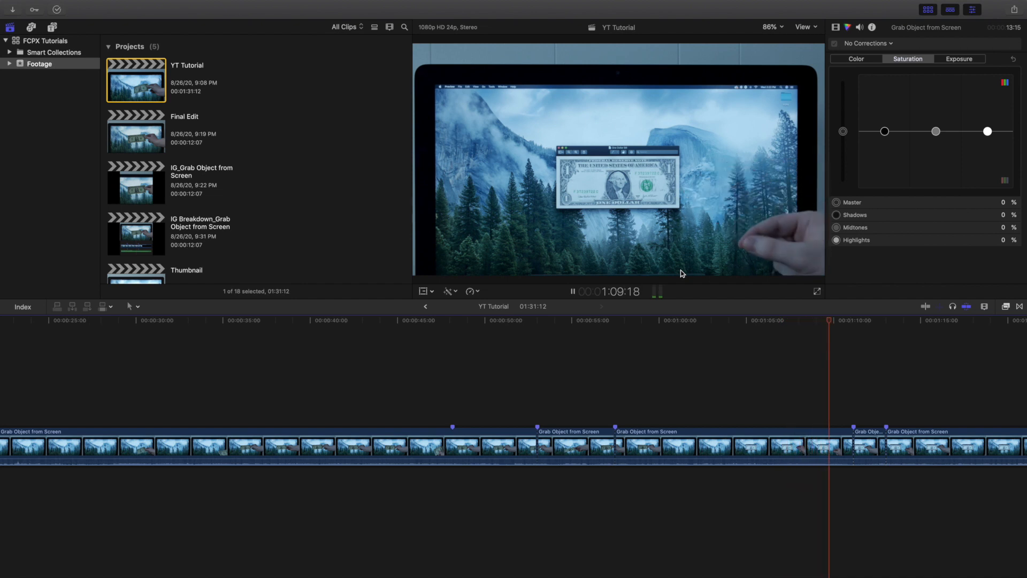
key(space)
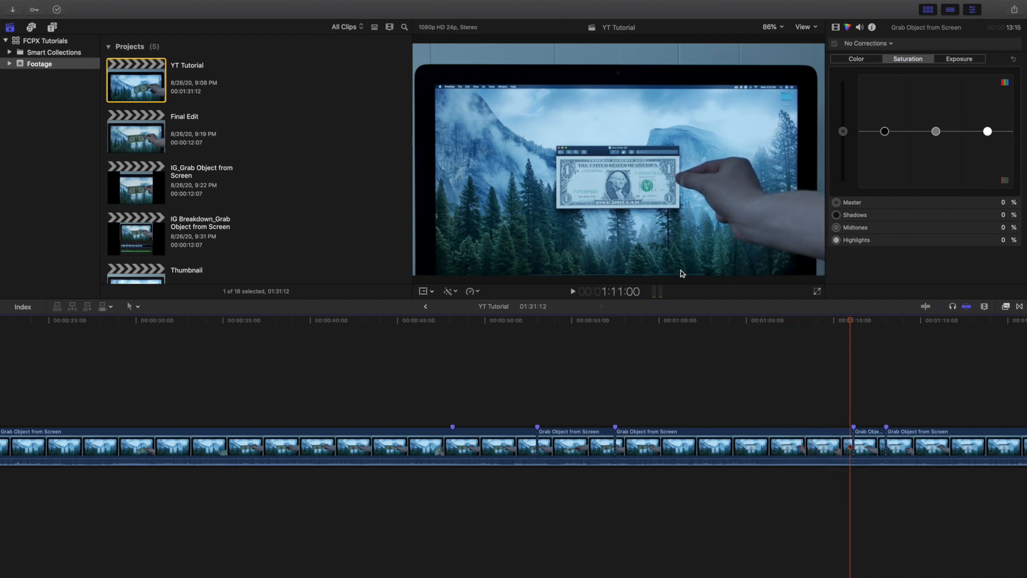
key(space)
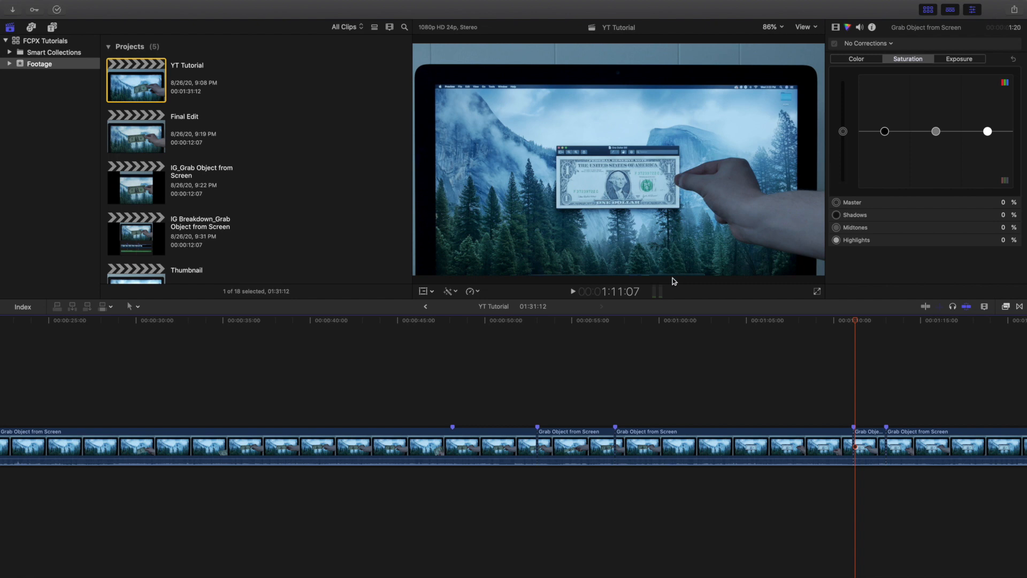
Compare the end of the real-bill clip with the pinch at the next marker, and play on until the hand leaves the frame
click(600, 396)
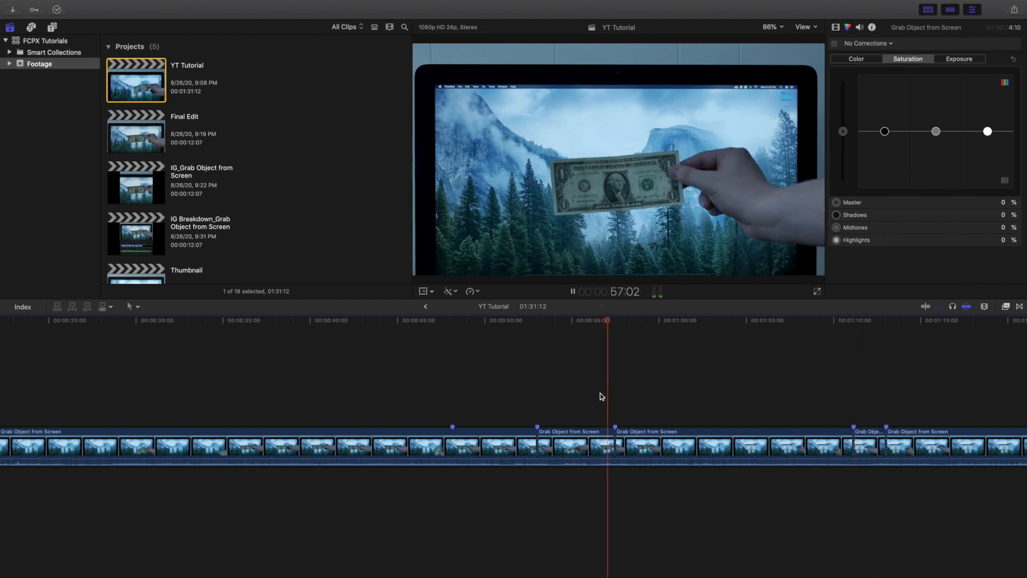
key(space)
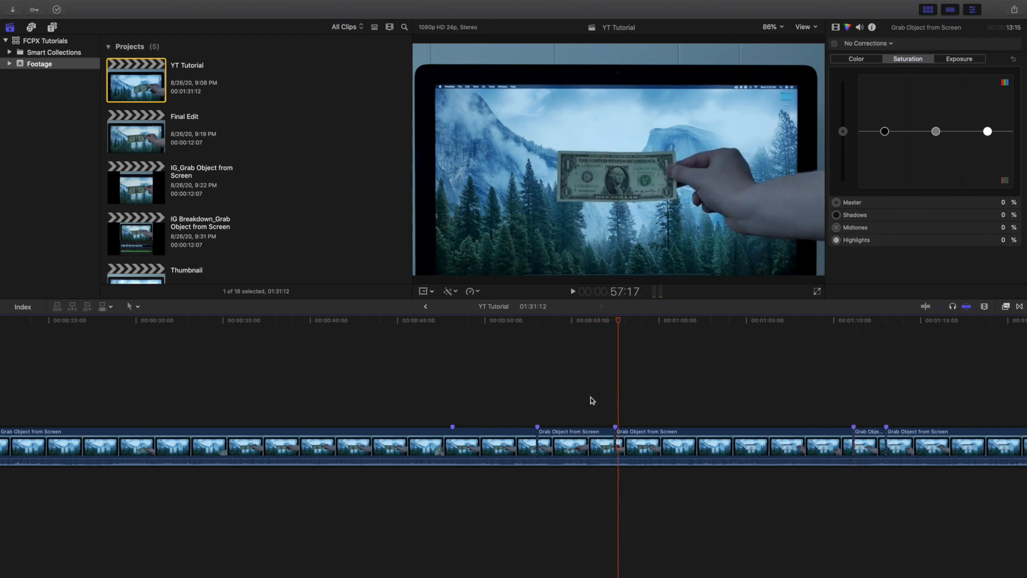
click(590, 400)
key(space)
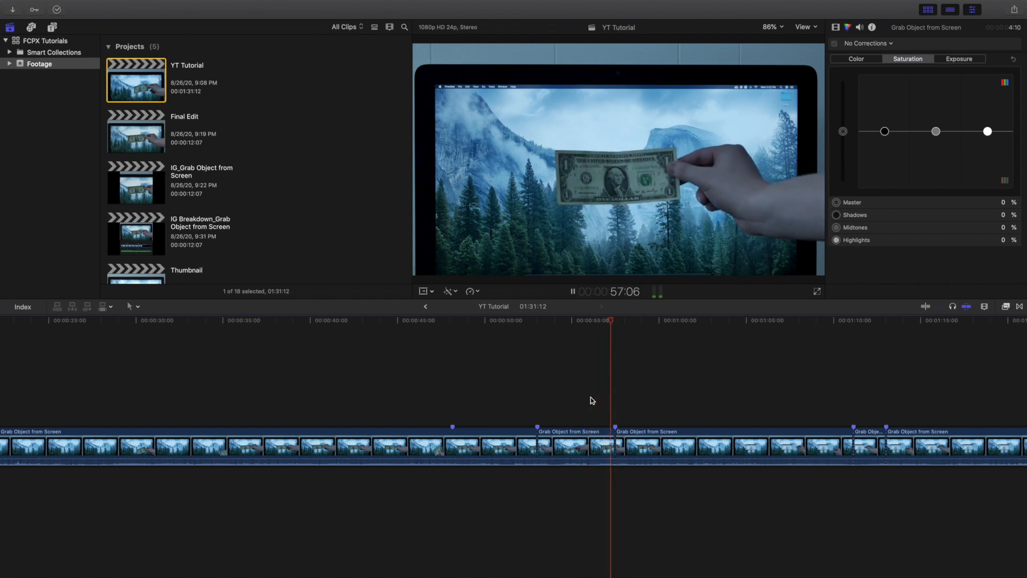
click(839, 410)
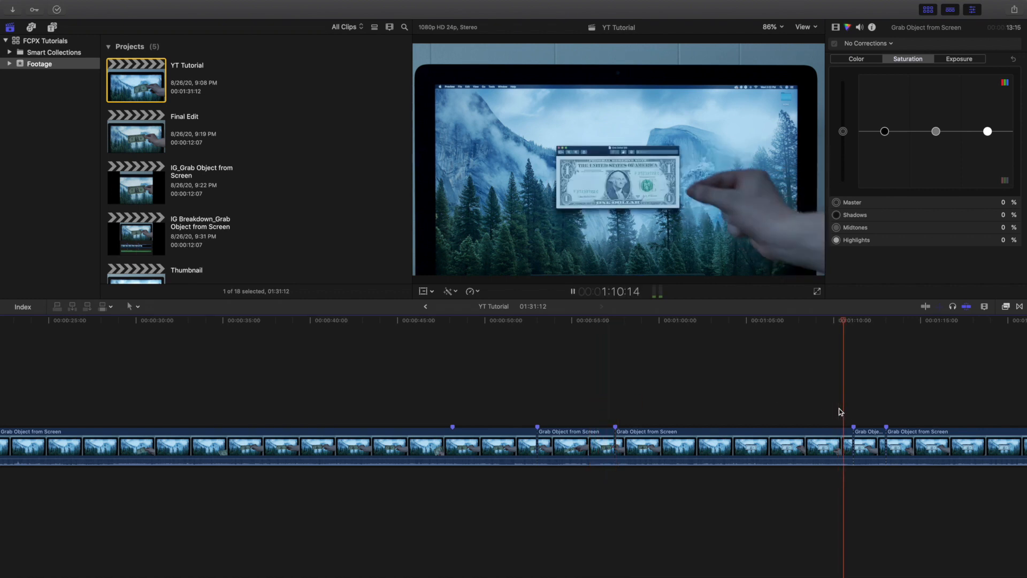
key(space)
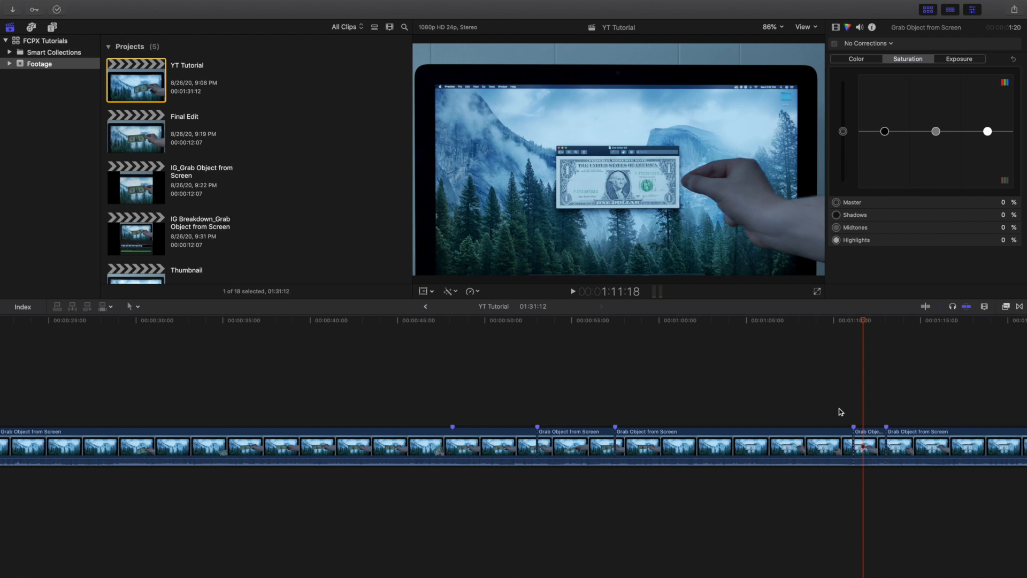
key(space)
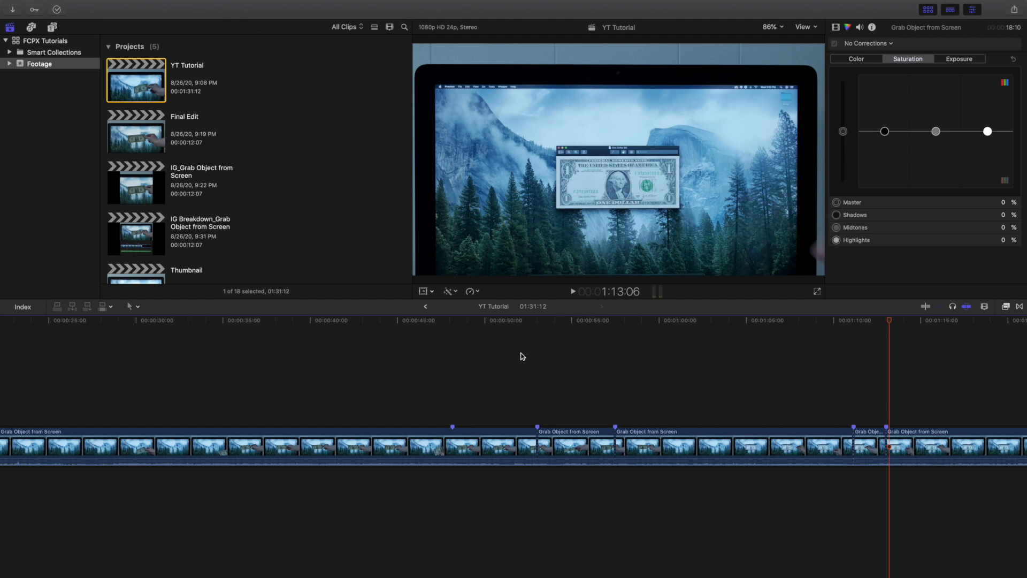
Find the Final Edit project in the browser and open it in the timeline
scroll(523, 355, left, 10)
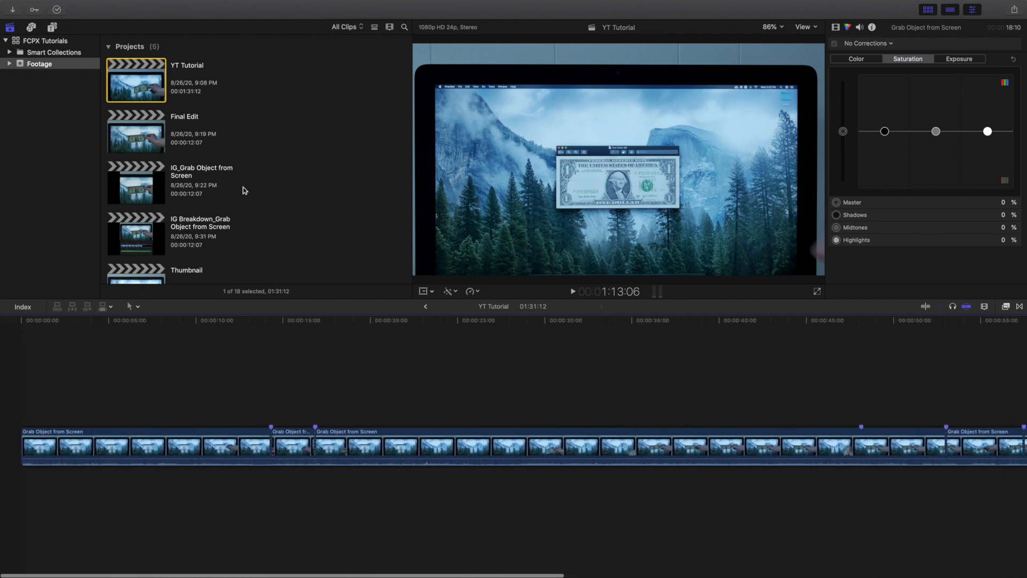
scroll(170, 175, down, 3)
scroll(171, 175, down, 2)
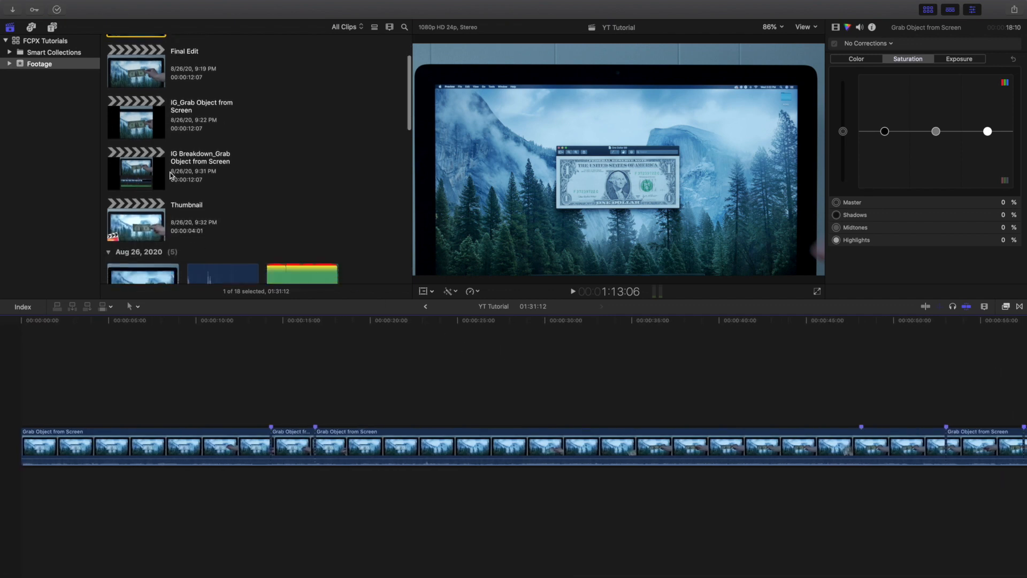
scroll(171, 176, up, 4)
double_click(142, 127)
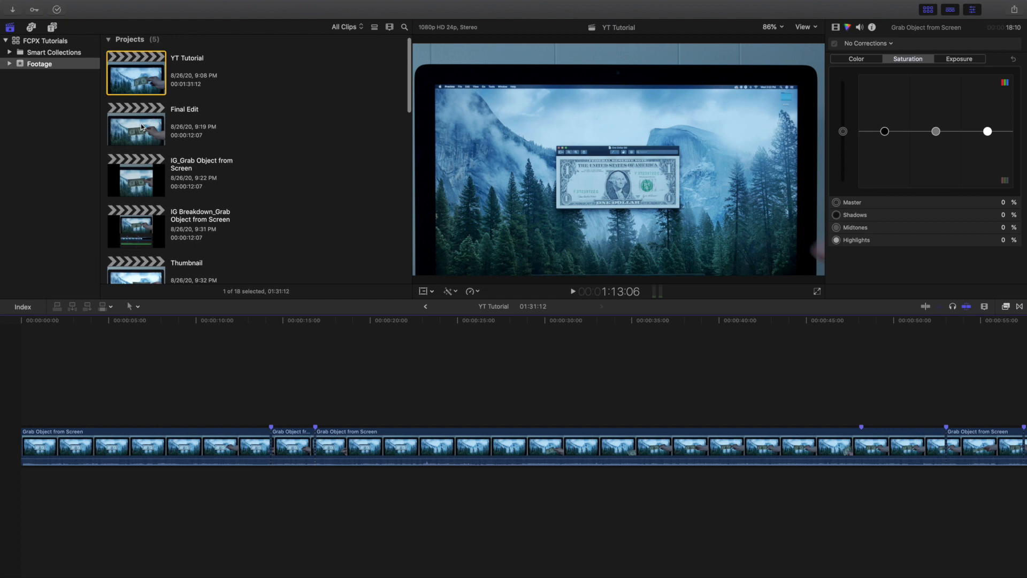
Play the Final Edit from its beginning through the grab and put-back transitions, stopping at 8:00
click(17, 367)
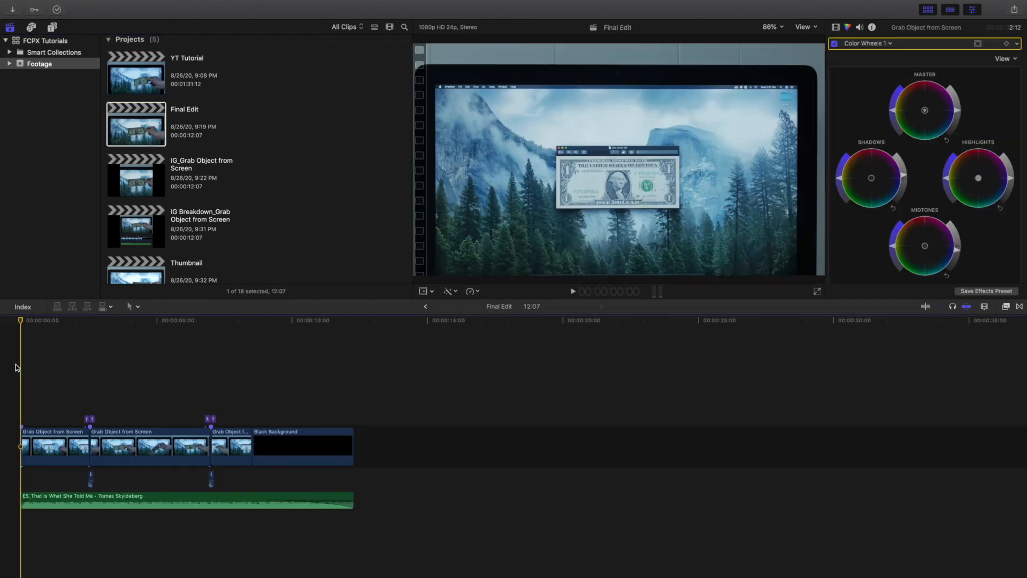
key(space)
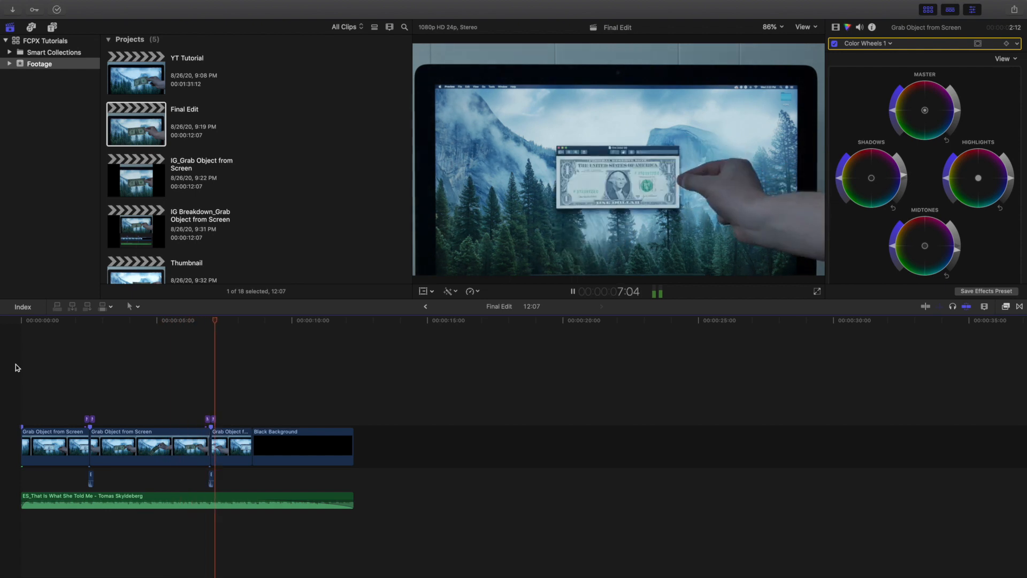
key(space)
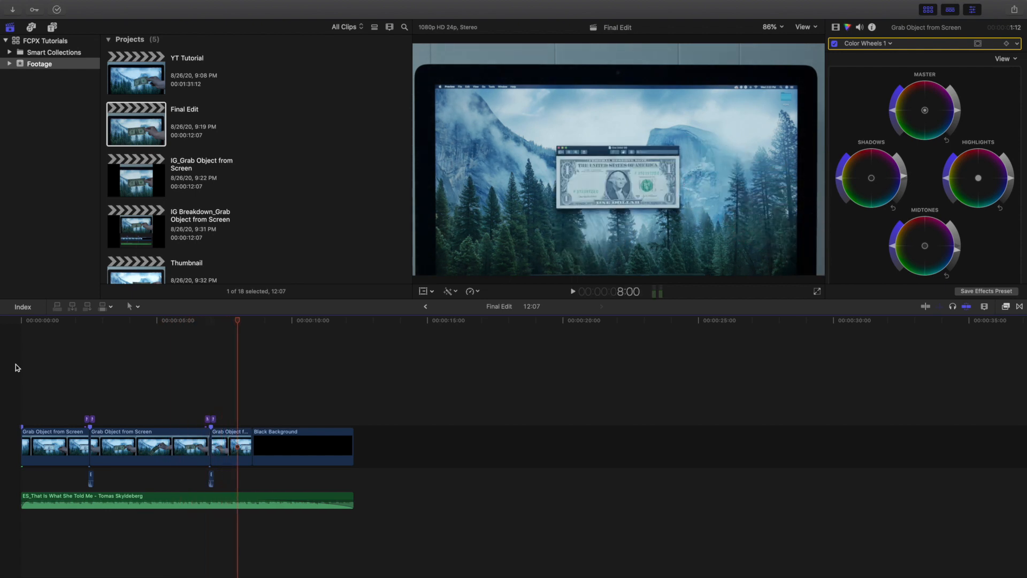
Inspect the camera shutter sound effect under the first transition, and select its source clip ES_Camera Shutter 1 among the Aug 26, 2020 media
key(super+equal)
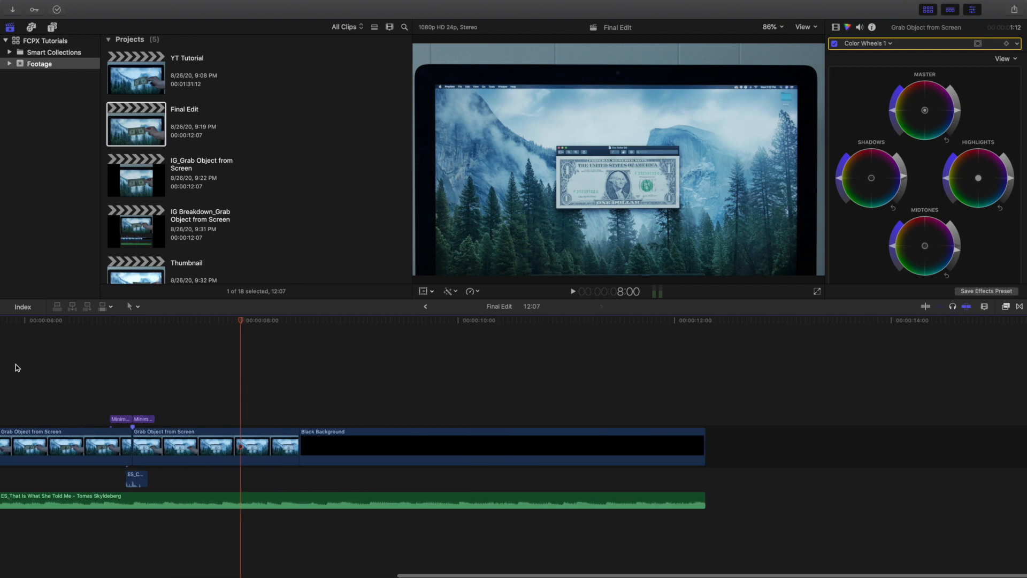
key(super+equal)
scroll(24, 366, left, 10)
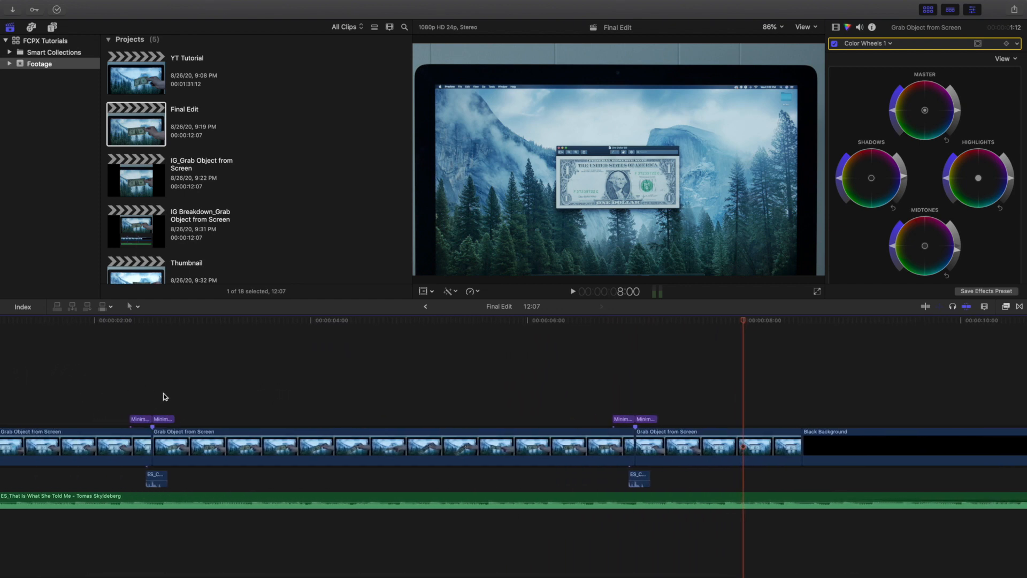
click(156, 478)
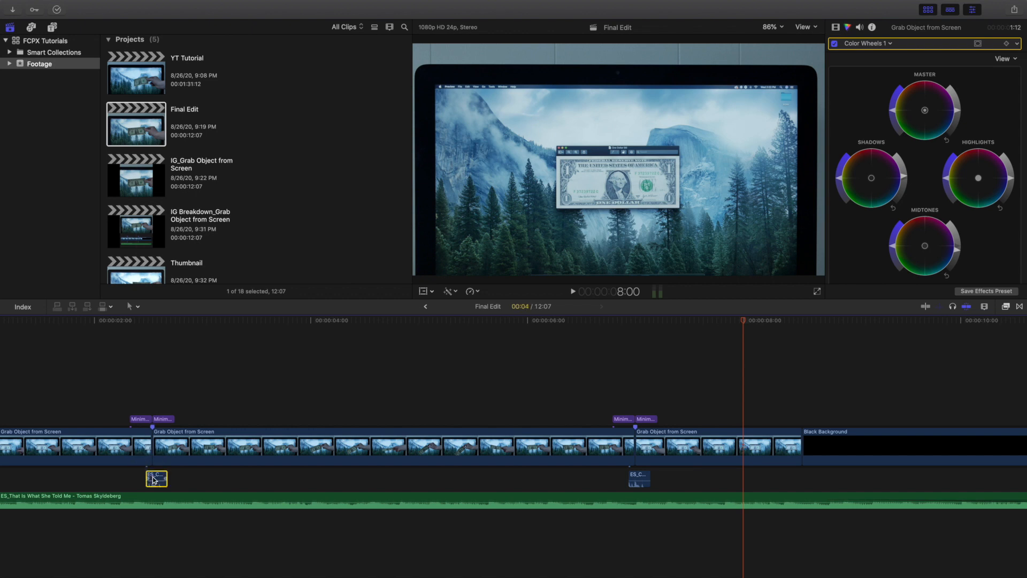
scroll(240, 216, down, 10)
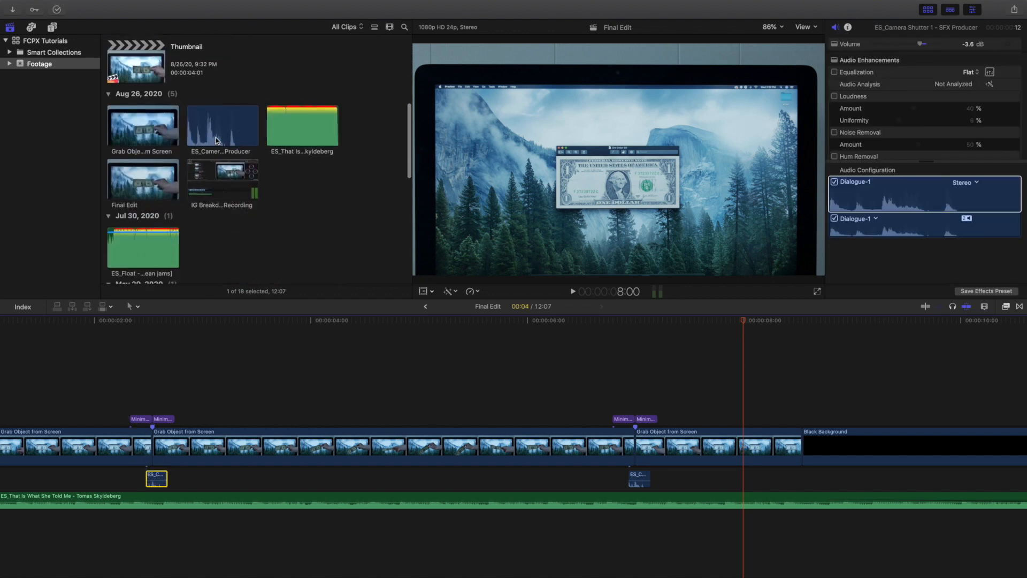
click(216, 137)
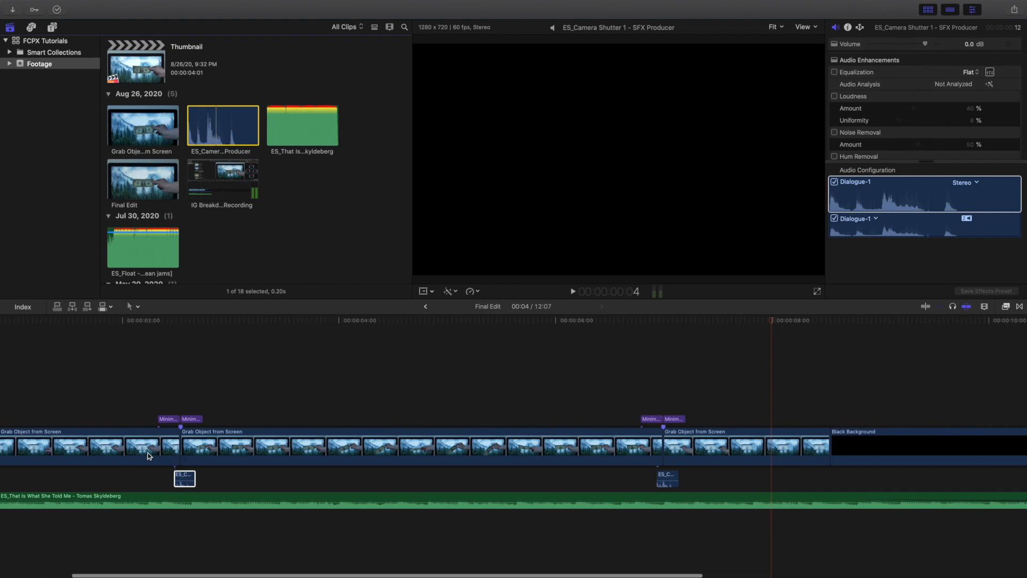
Return the playhead to the start of the Final Edit timeline with the whole edit in view
scroll(123, 477, left, 5)
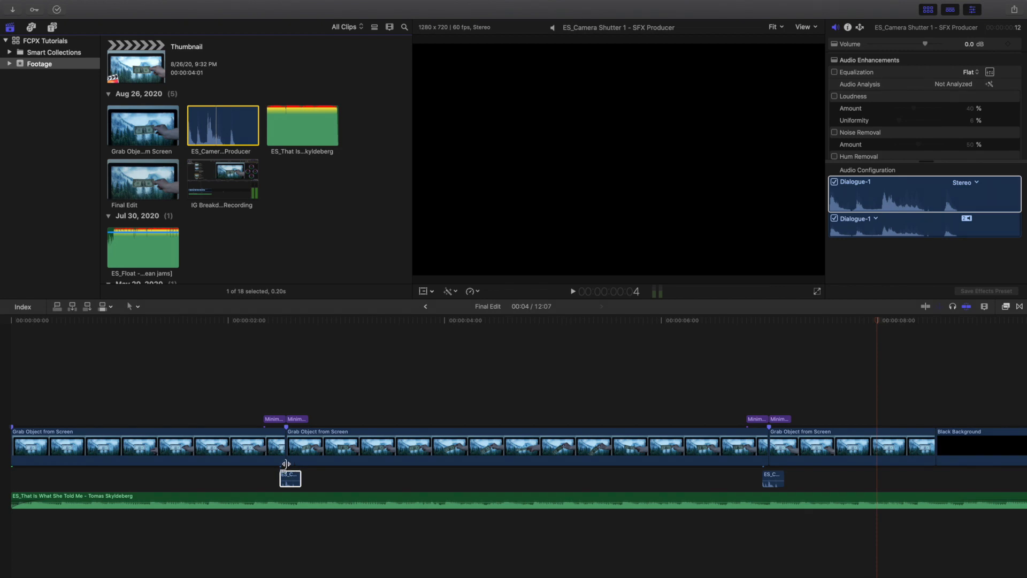
scroll(238, 449, left, 2)
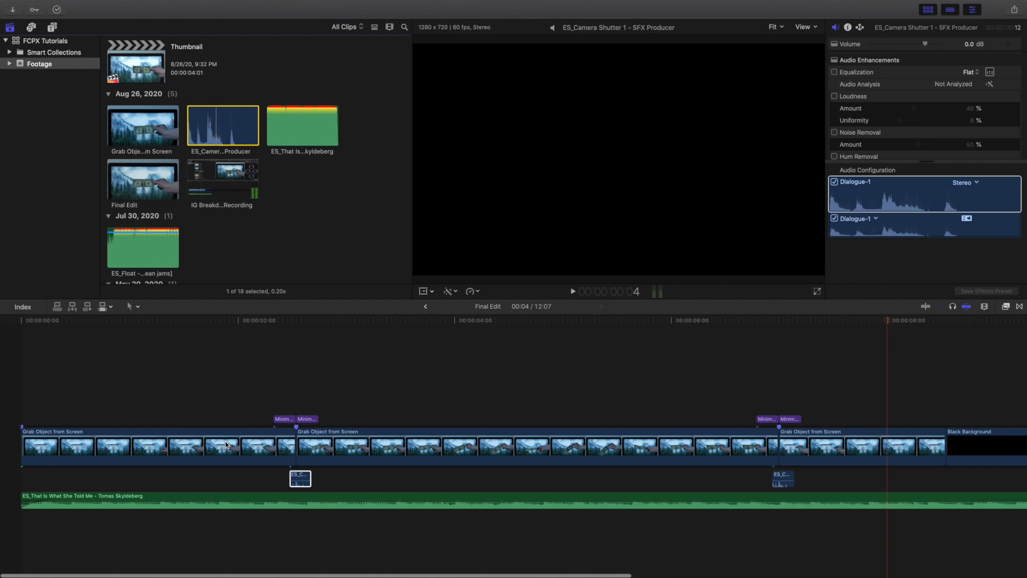
click(14, 377)
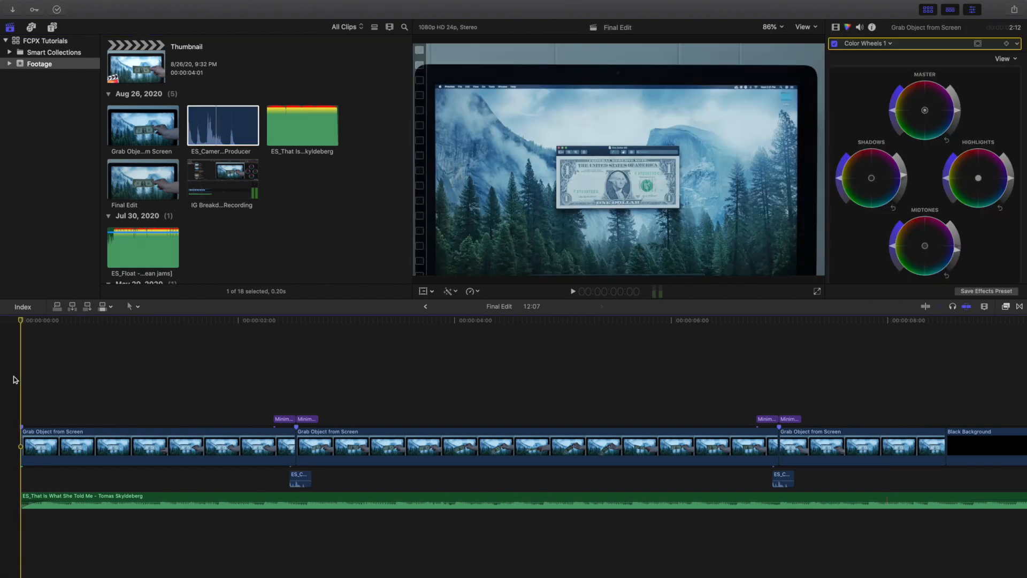
key(super+minus)
key(super+minus)
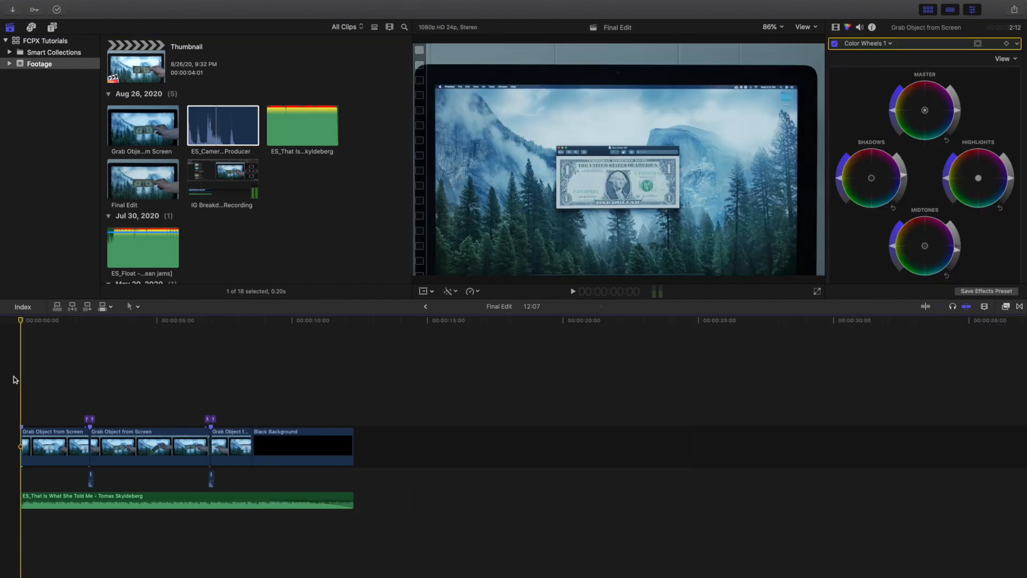